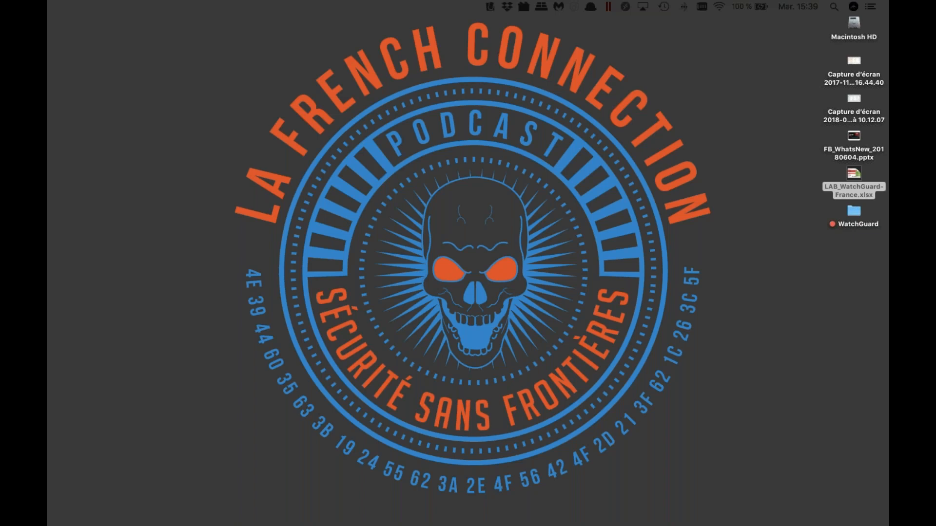
Launch Firefox through a launcher search for 'fir'
key("alt+space")
type("fir")
key("Return")
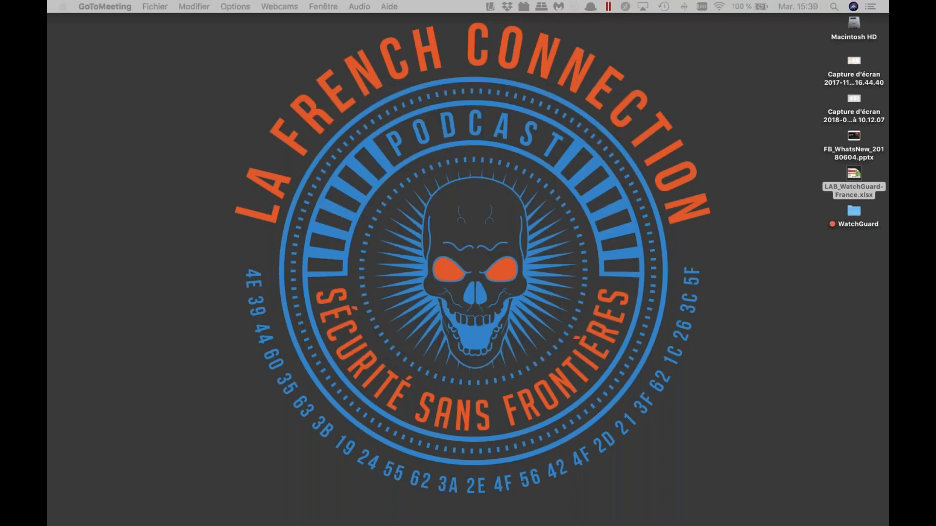
Load cloud.watchguard.com in a new tab and sign in with the account e-mail and password
type("https://cloud.watchguard.com/")
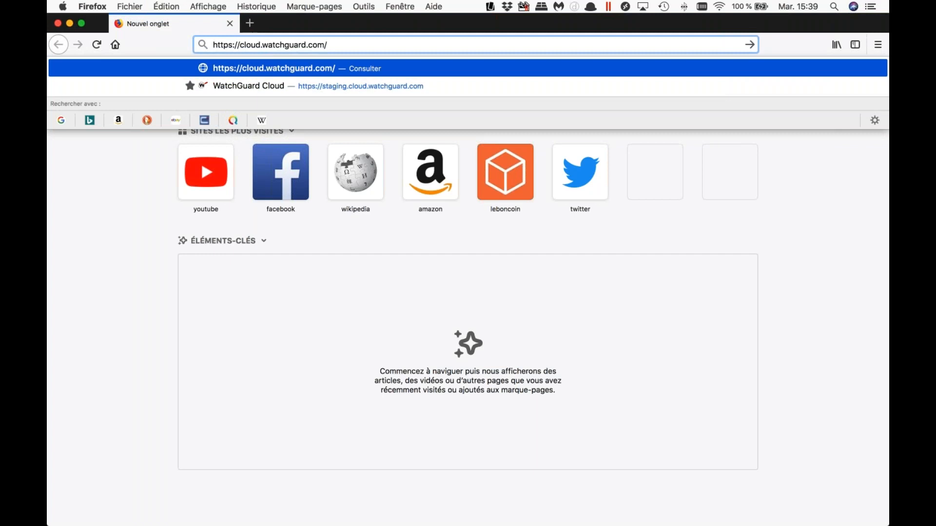
key("Return")
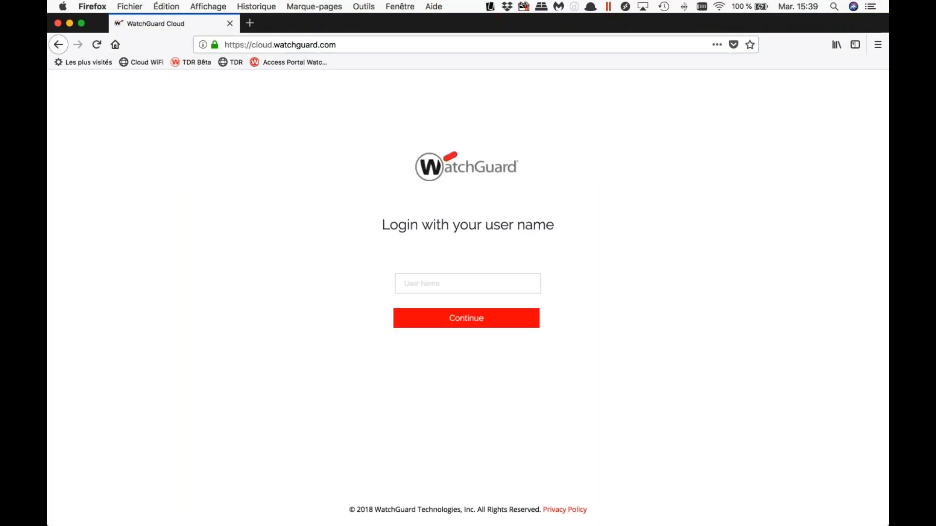
left_click(460, 279)
key("Return")
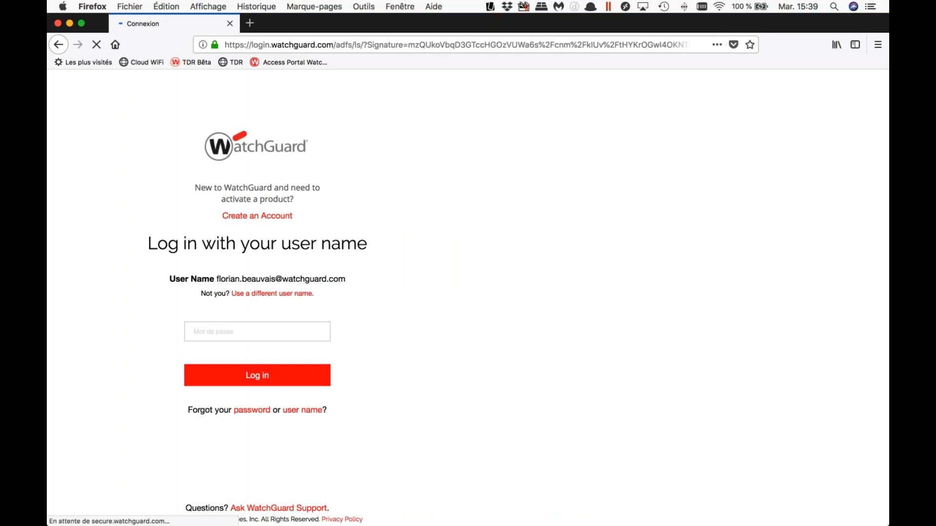
type("••••••")
key("Return")
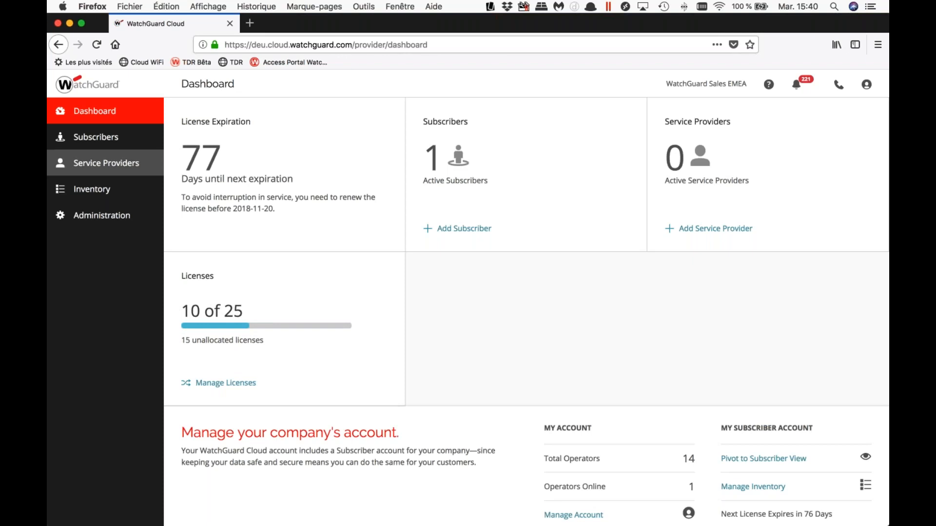
Open AuthPoint configuration for the My Account subscriber via Subscribers and Configure Services
left_click(95, 138)
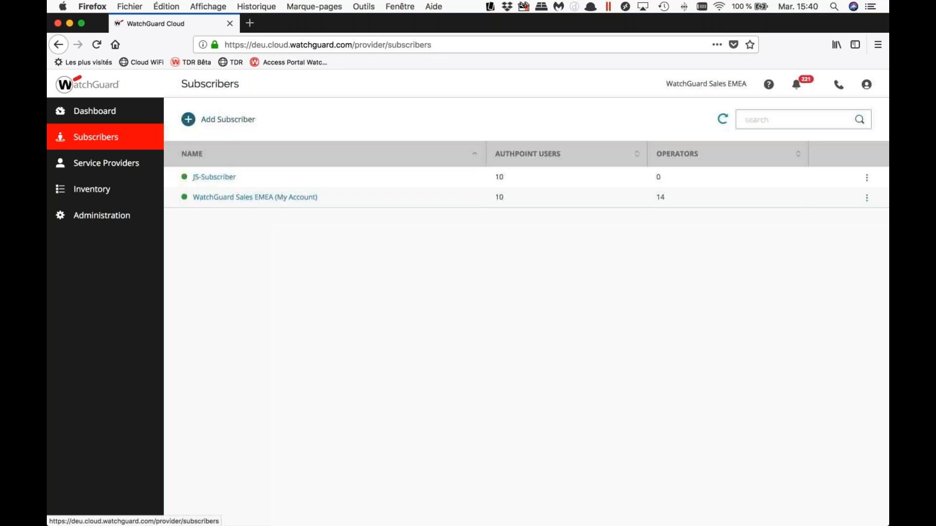
left_click(248, 197)
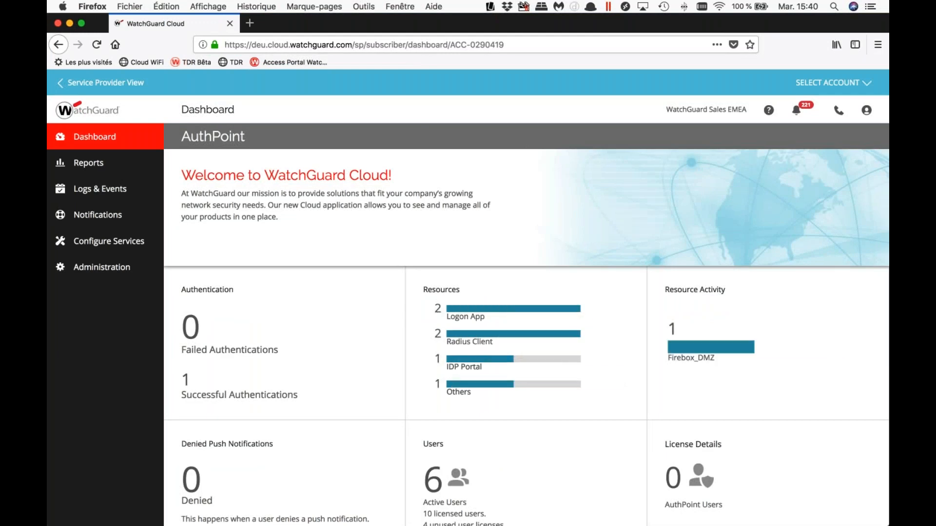
left_click(129, 242)
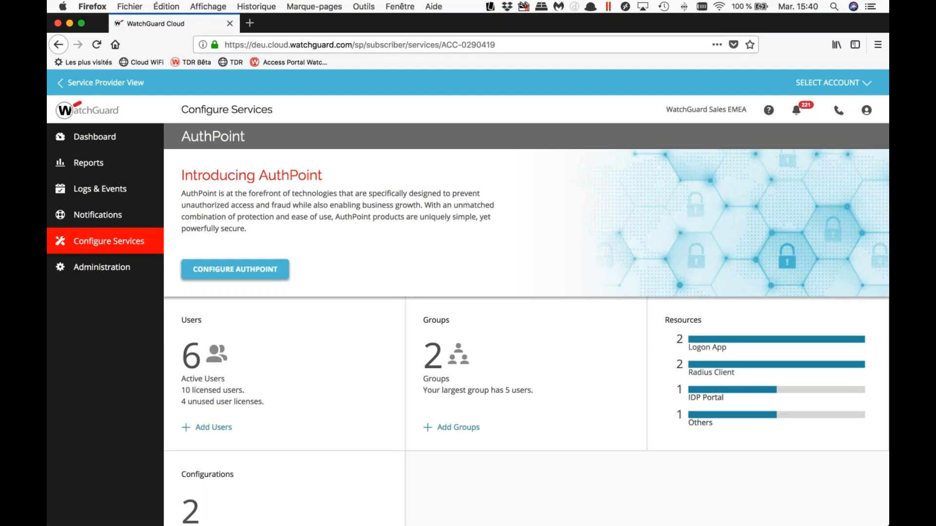
left_click(235, 269)
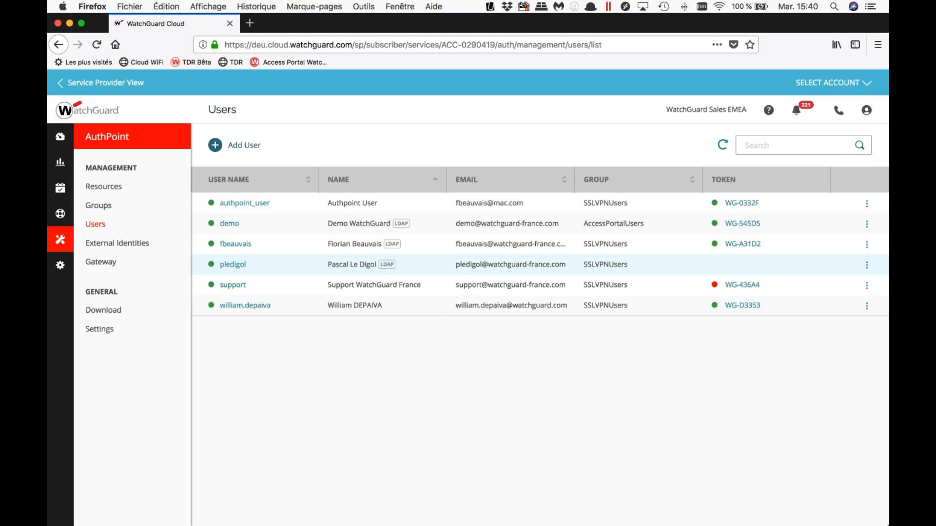
Filter Resources to RADIUS Client, inspect the Firebox client (trusted IP 10.1.1.254), then cancel
left_click(103, 191)
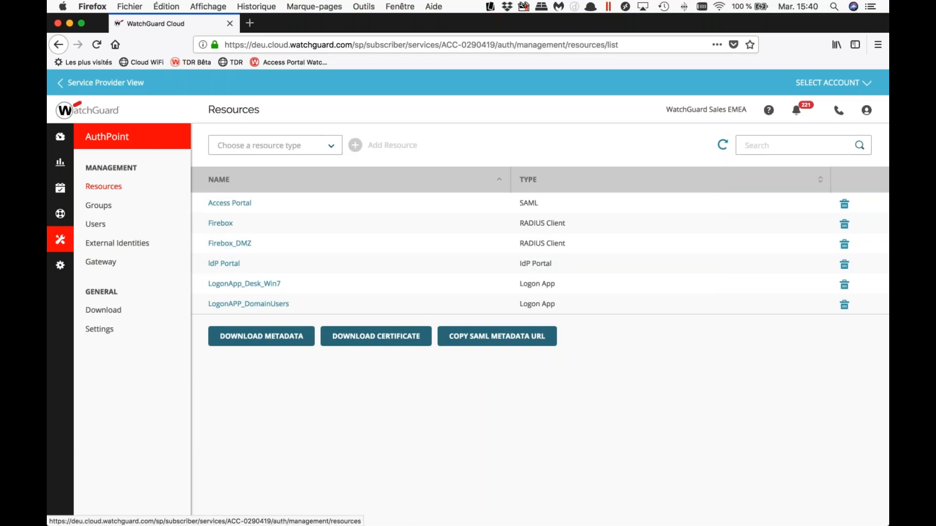
left_click(332, 147)
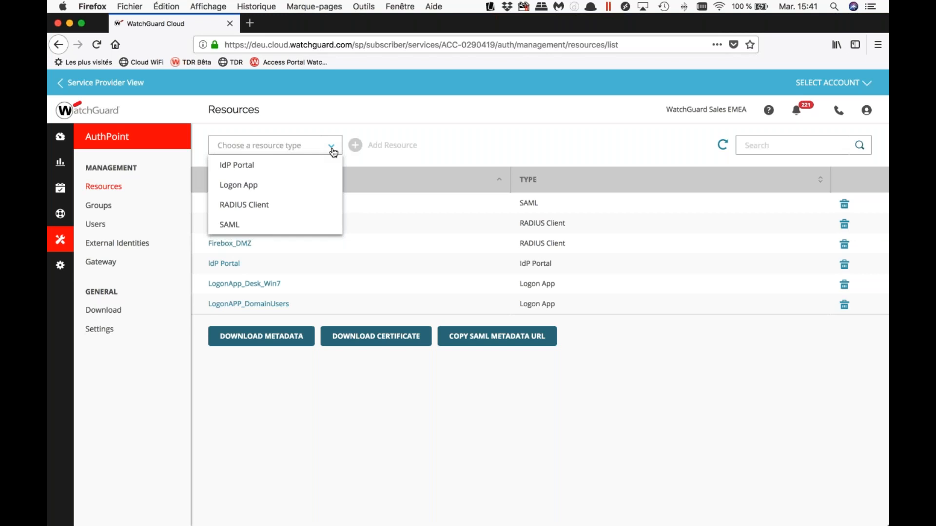
left_click(271, 205)
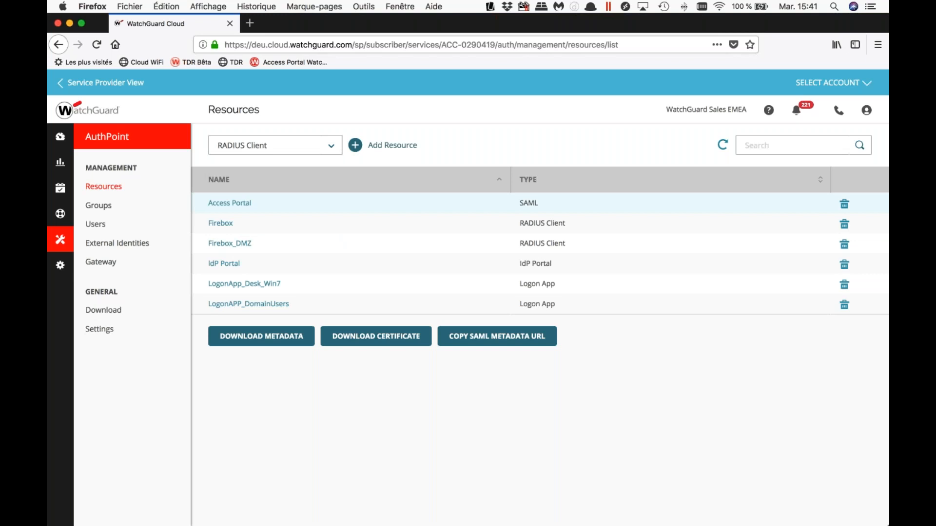
left_click(222, 224)
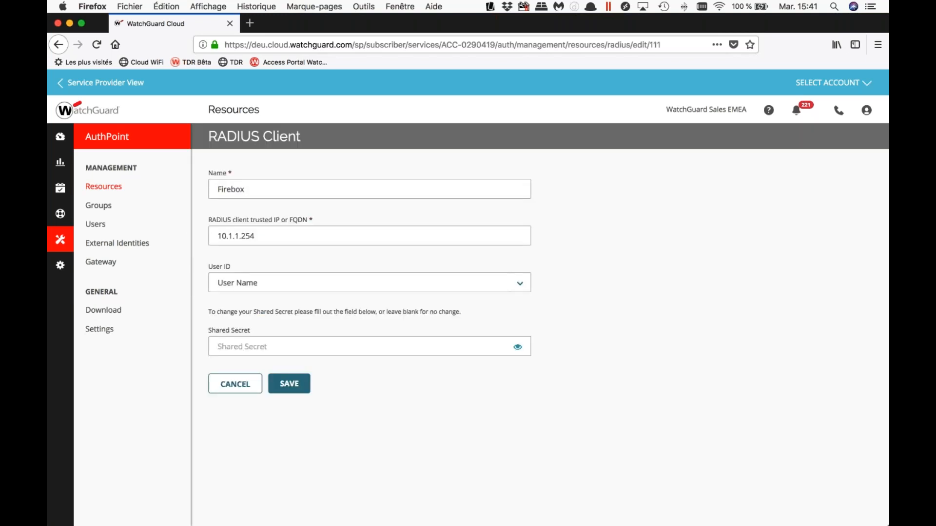
double_click(239, 188)
double_click(239, 238)
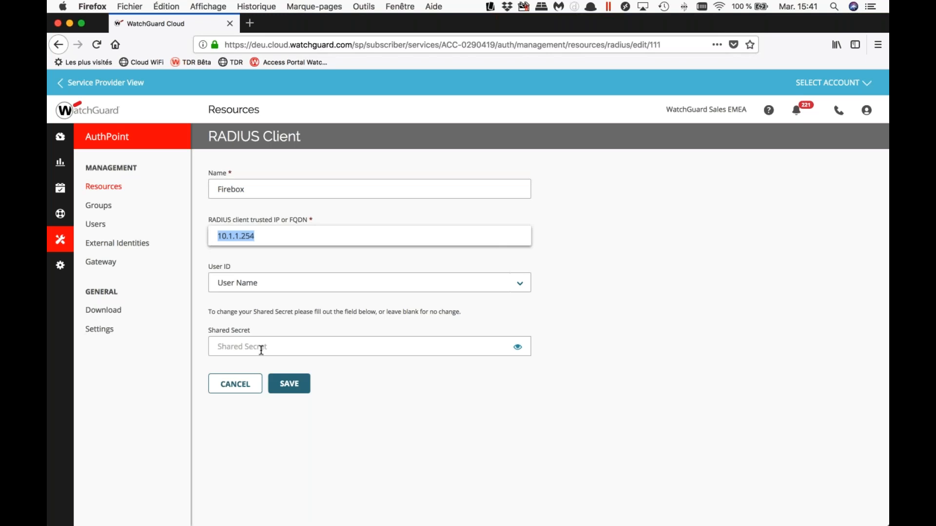
left_click(117, 188)
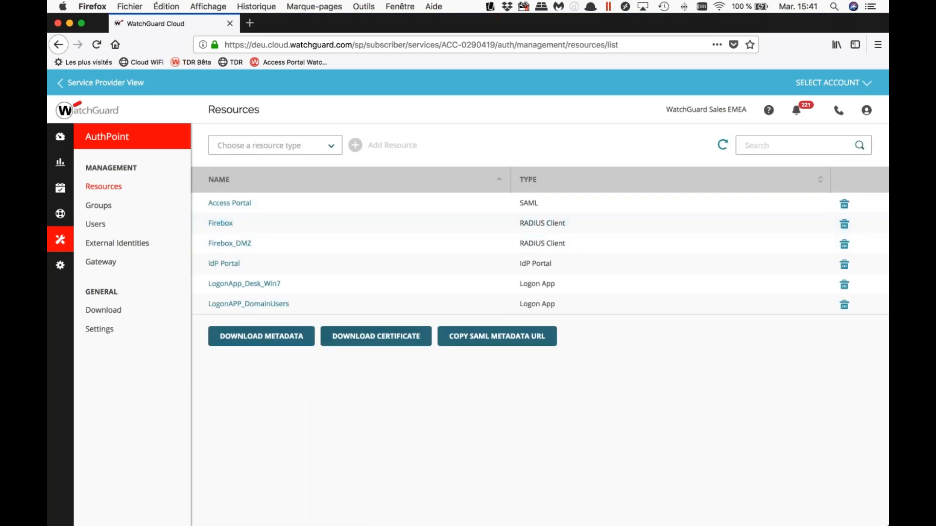
Delete the existing GW_Tuto gateway from the AuthPoint Gateway list
left_click(94, 267)
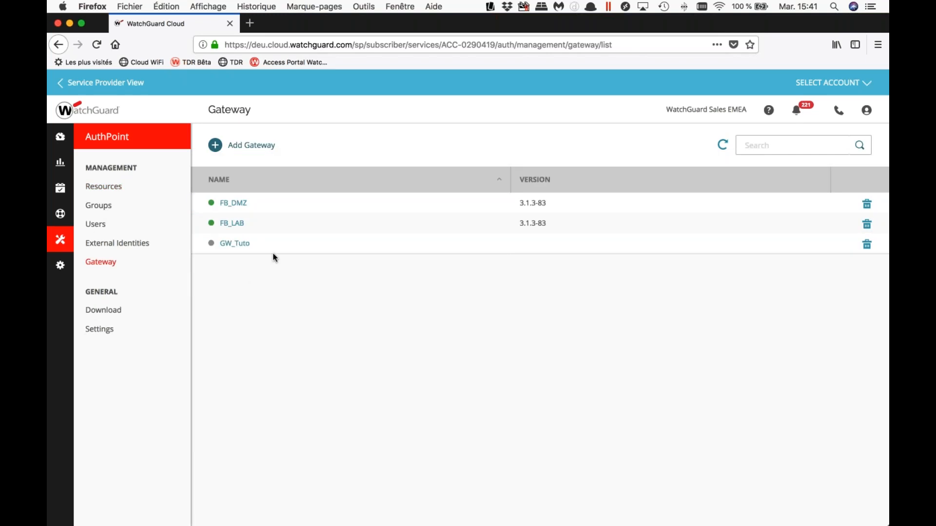
left_click(867, 244)
left_click(578, 328)
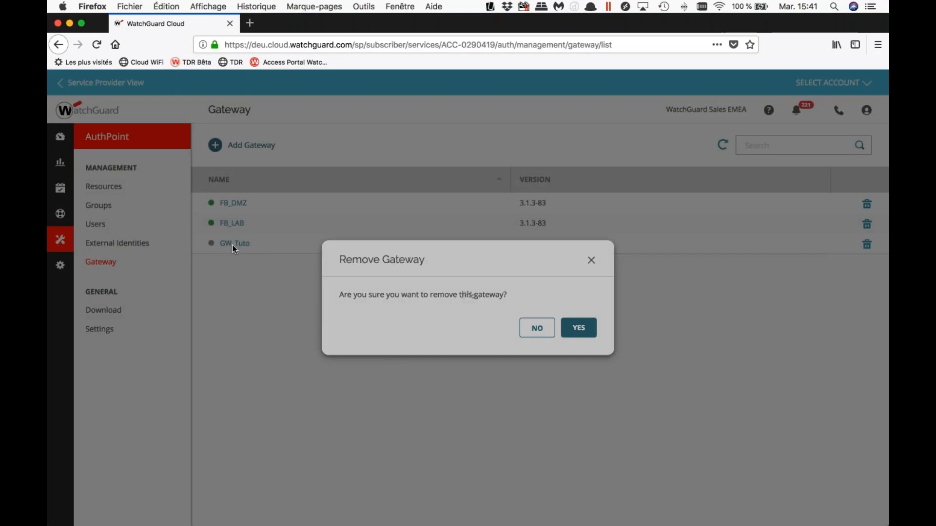
Create a new gateway GW_Tuto on RADIUS port 1812 linked to Firebox_DMZ and save it
left_click(265, 145)
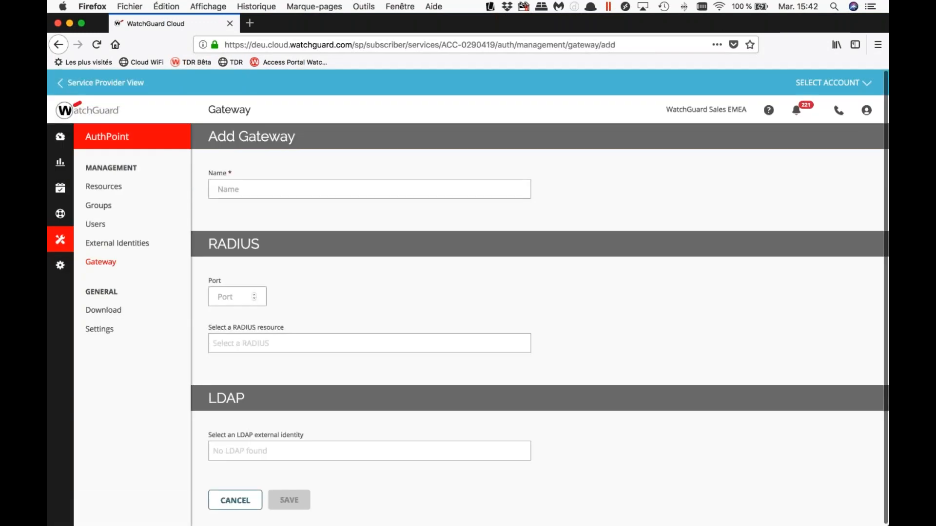
type("GW_")
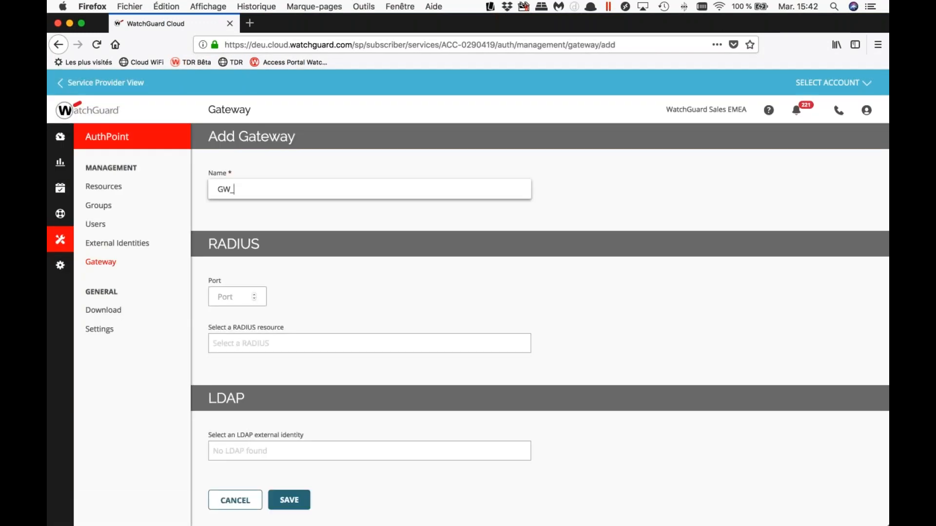
type("Tuto")
key("Tab")
type("1812")
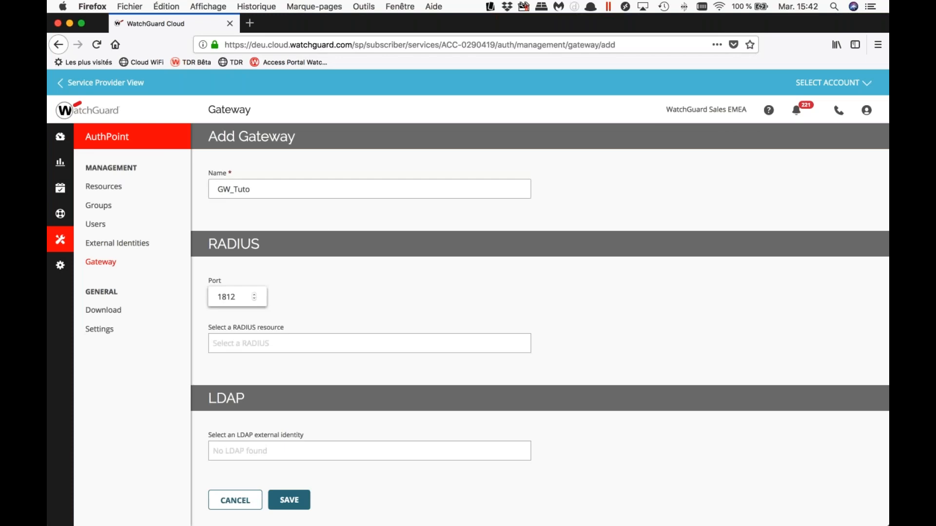
left_click(231, 337)
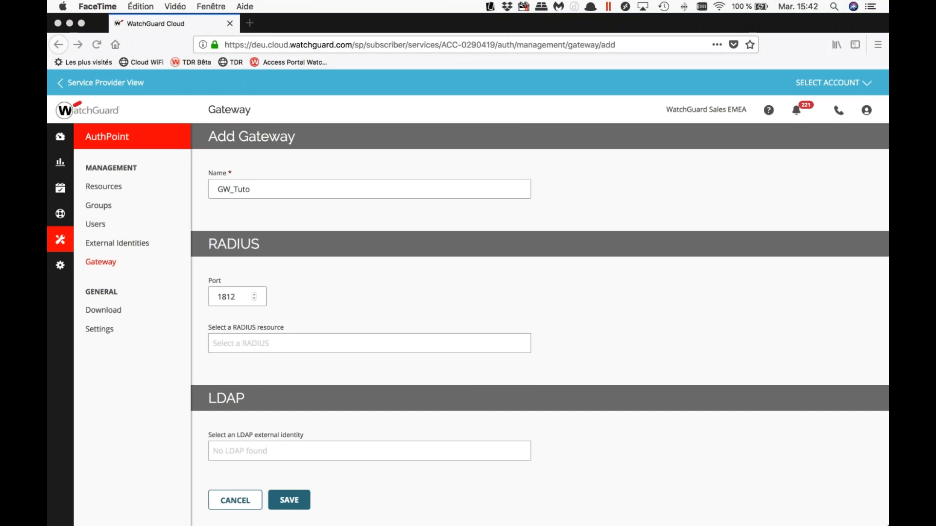
left_click(262, 349)
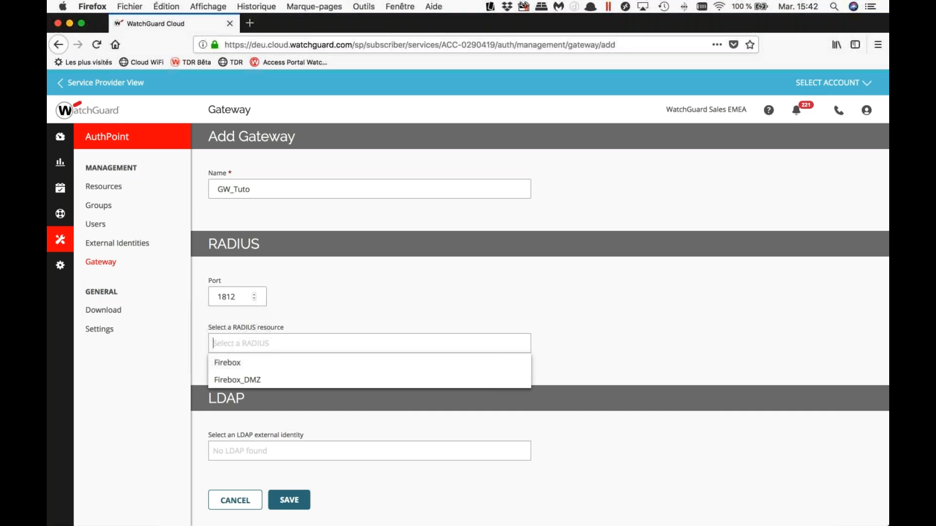
left_click(253, 381)
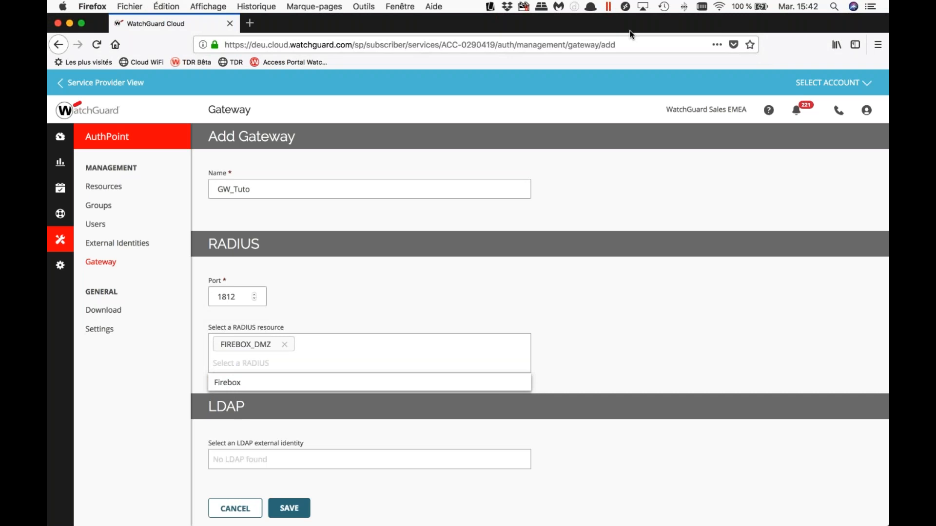
left_click(717, 35)
key("super+q")
scroll(243, 371, "down", 1)
key("Escape")
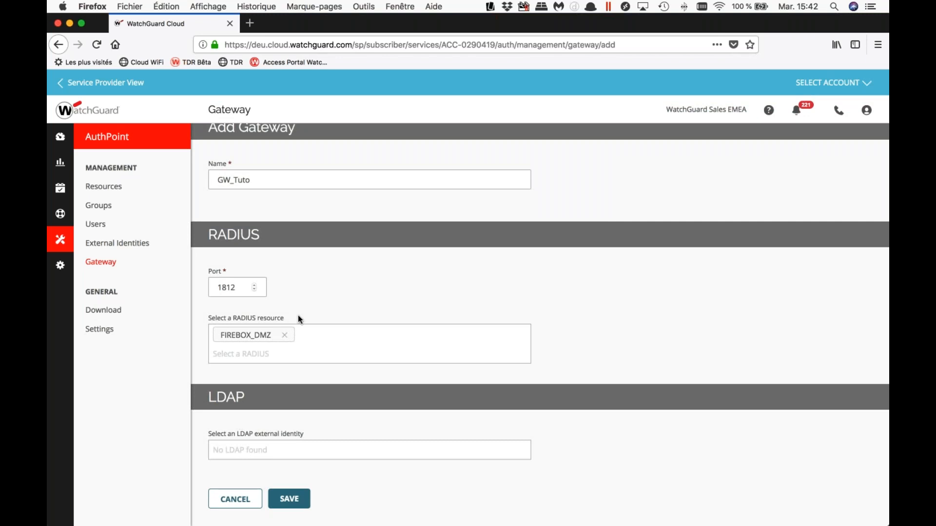
left_click(289, 499)
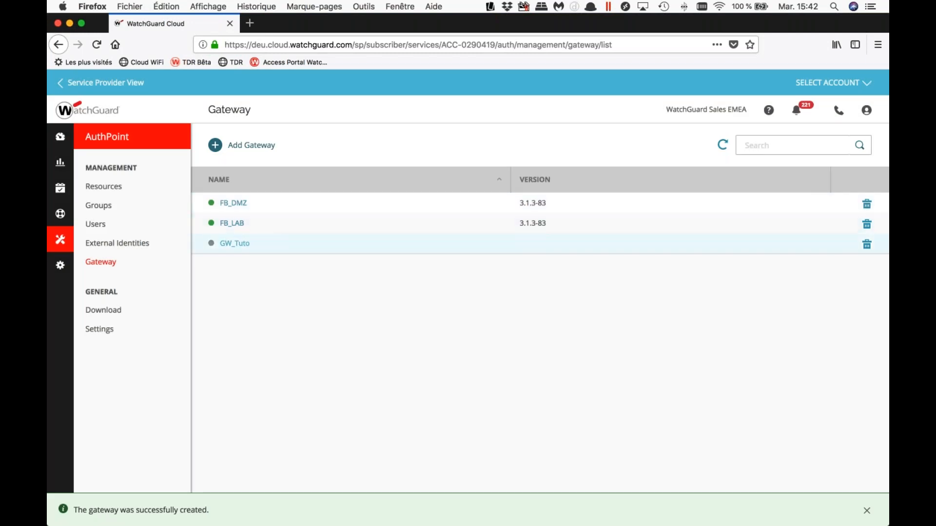
left_click(98, 311)
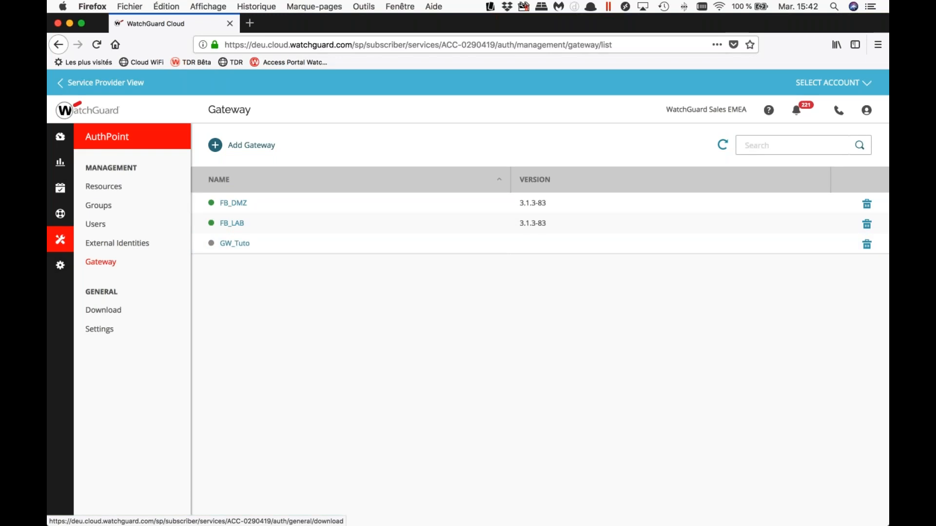
left_click(101, 311)
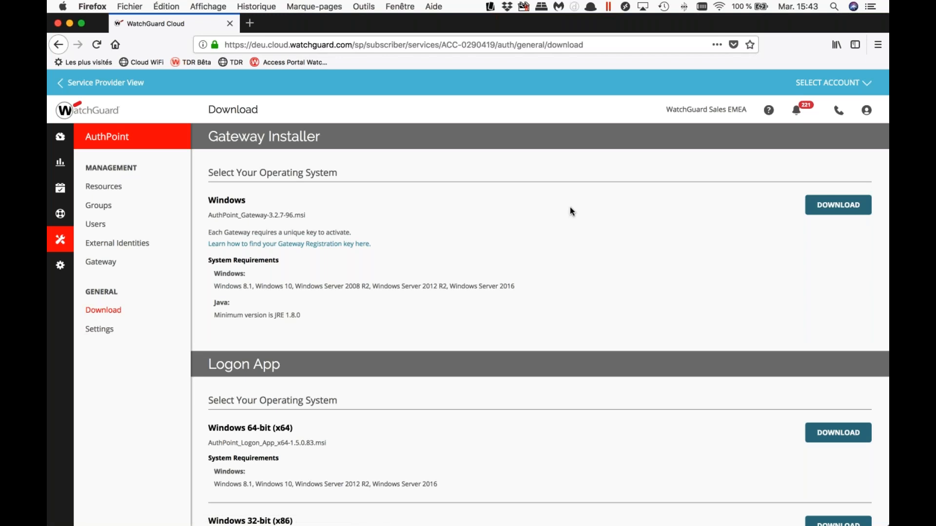
left_click(98, 263)
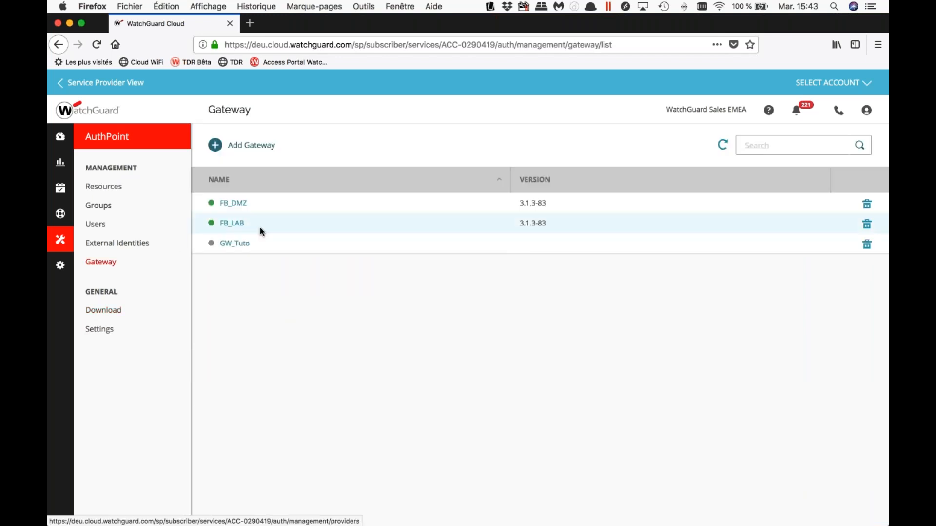
left_click(235, 245)
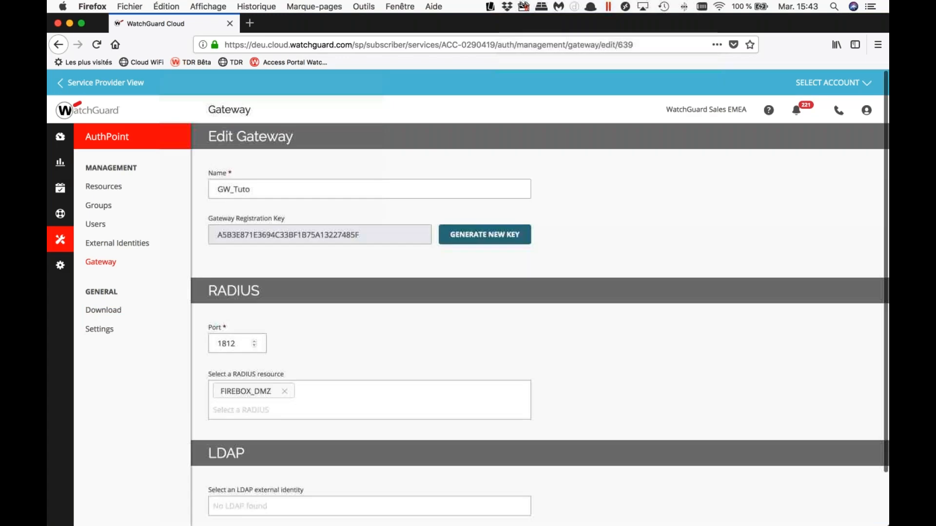
double_click(244, 237)
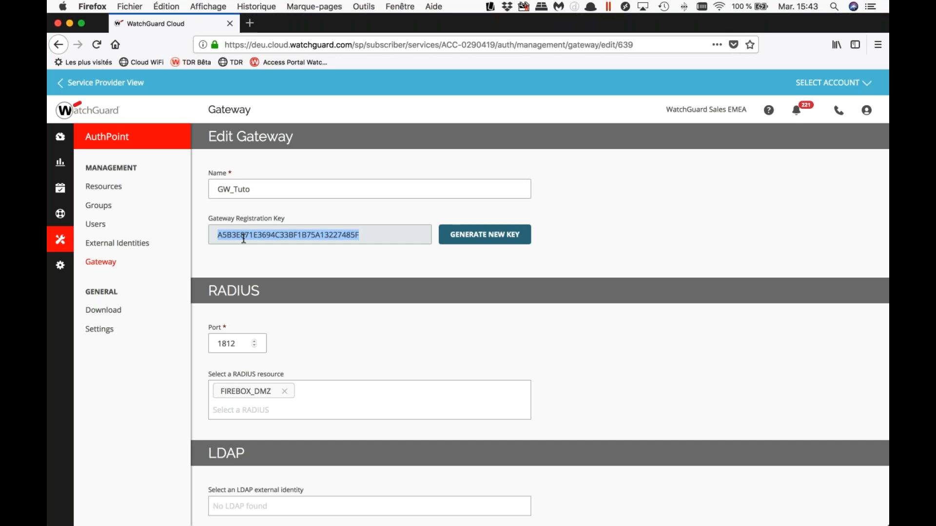
scroll(243, 238, "down", 3)
scroll(224, 259, "up", 3)
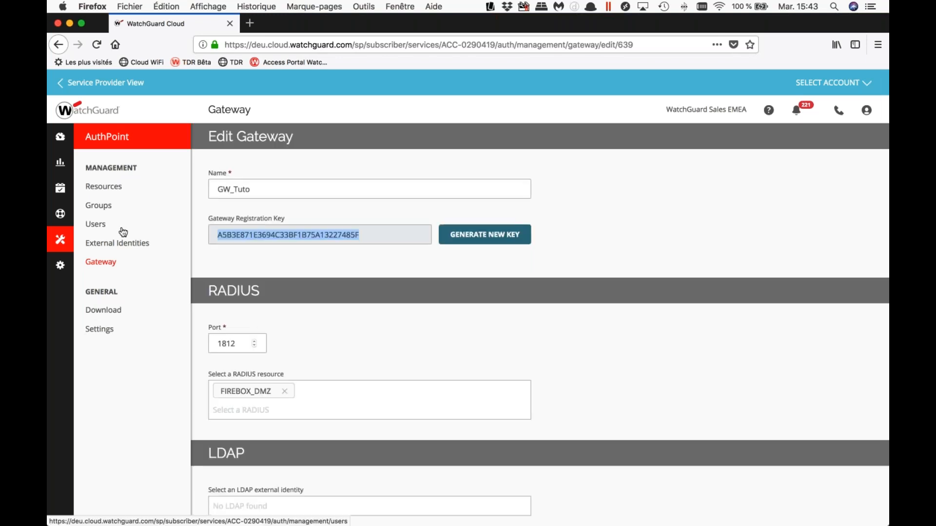
Filter External Identities to LDAP and open the FB_LDAP_DMZ connection
left_click(99, 246)
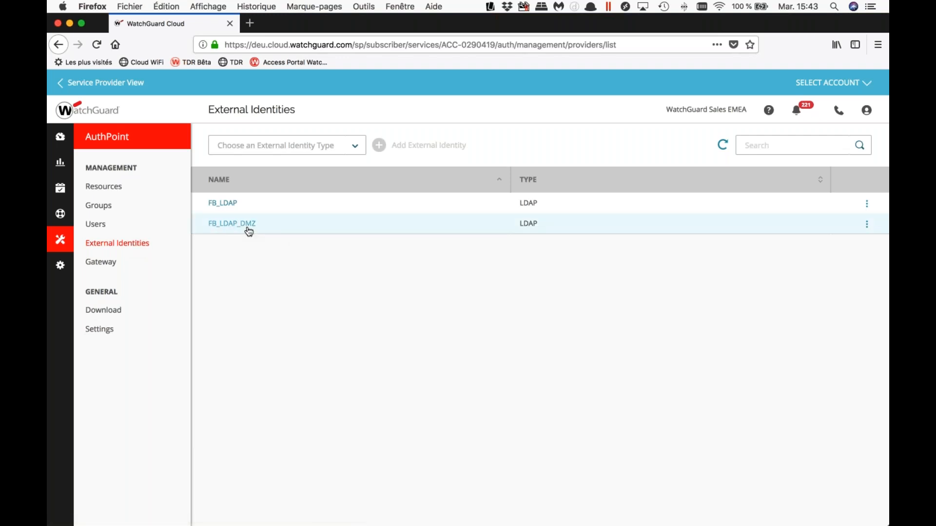
left_click(300, 145)
left_click(317, 165)
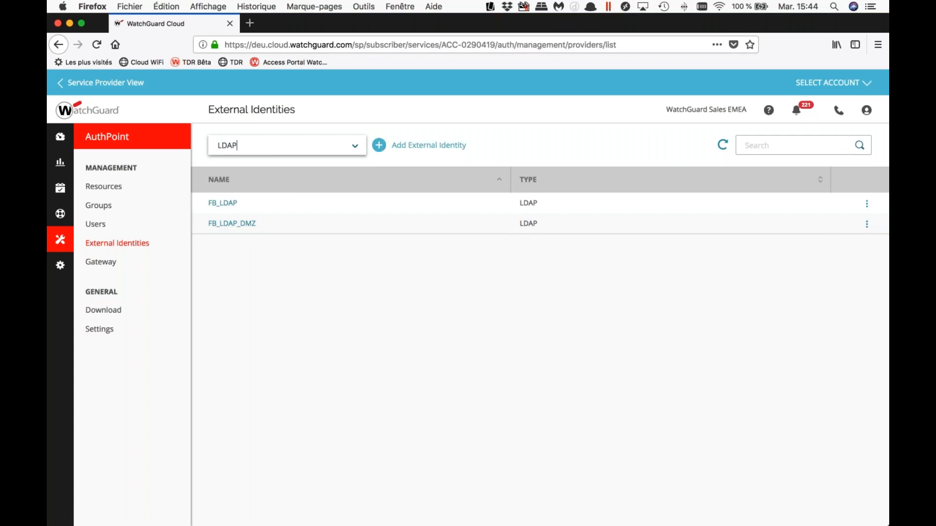
left_click(244, 223)
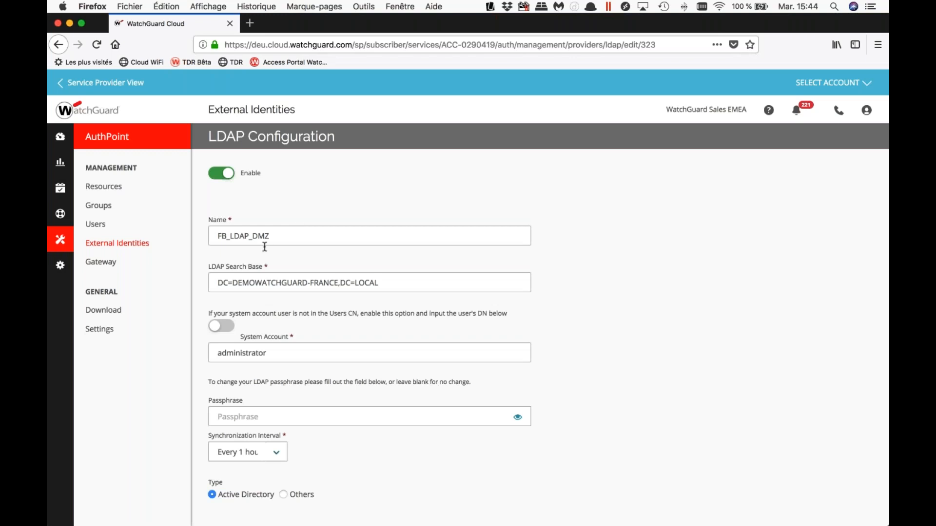
Review the FB_LDAP_DMZ settings (server 192.168.50.200, port 389) and save them
scroll(269, 263, "down", 1)
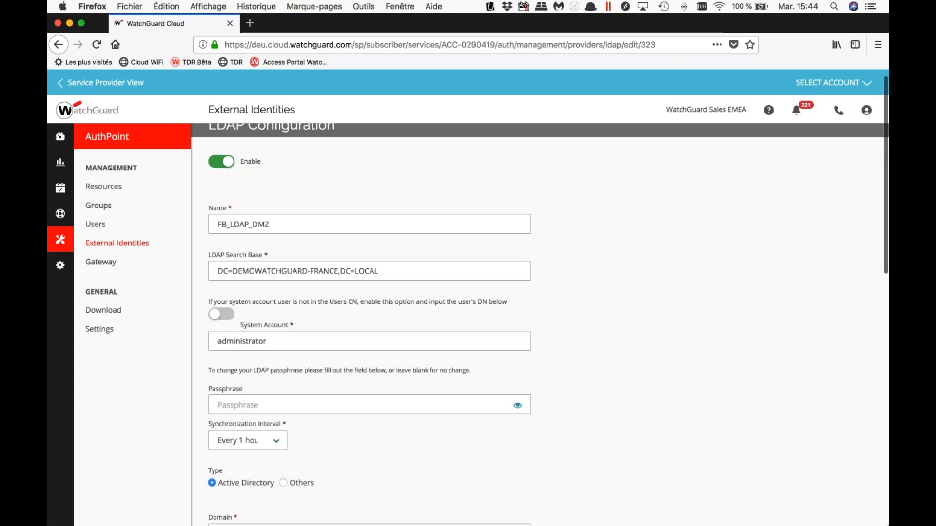
triple_click(269, 271)
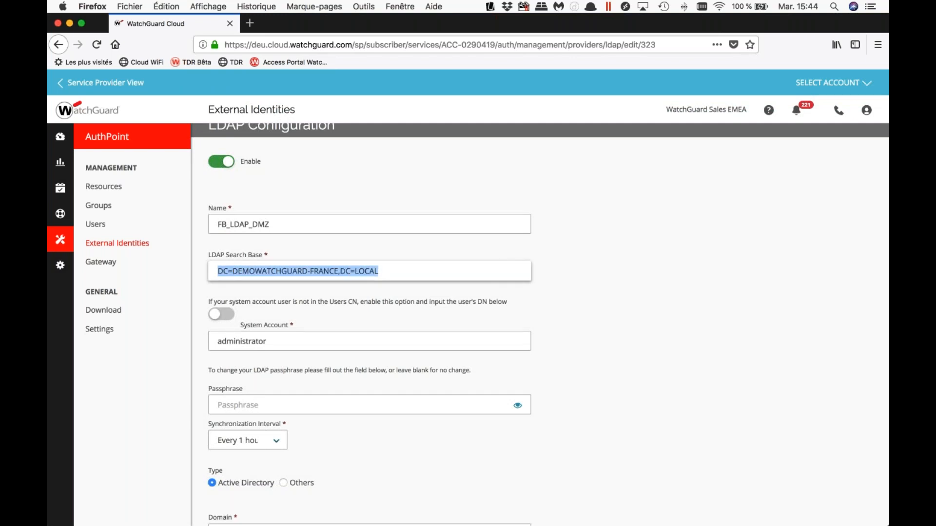
scroll(269, 271, "down", 3)
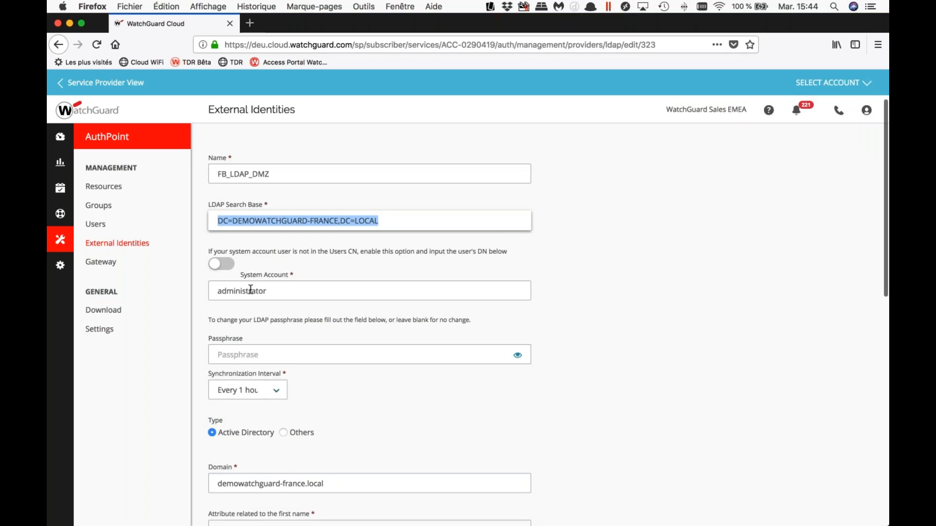
scroll(250, 289, "down", 5)
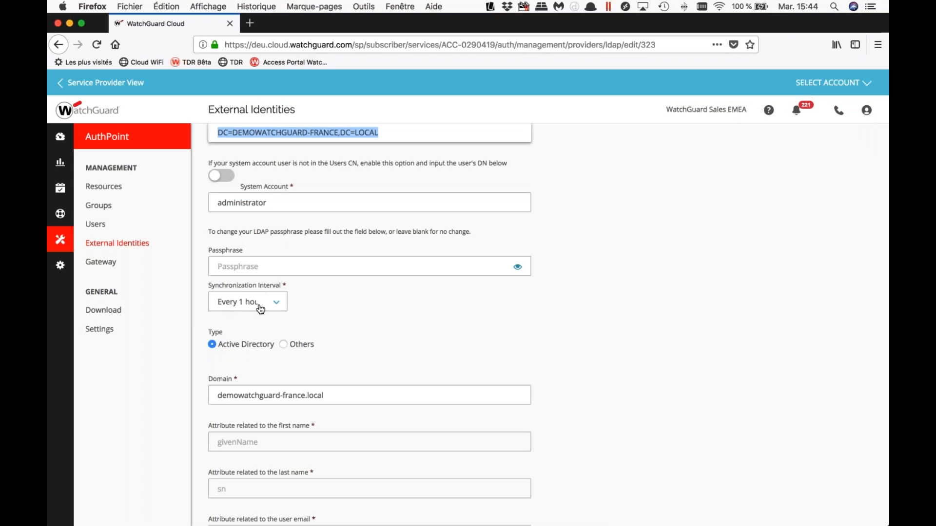
scroll(261, 309, "down", 5)
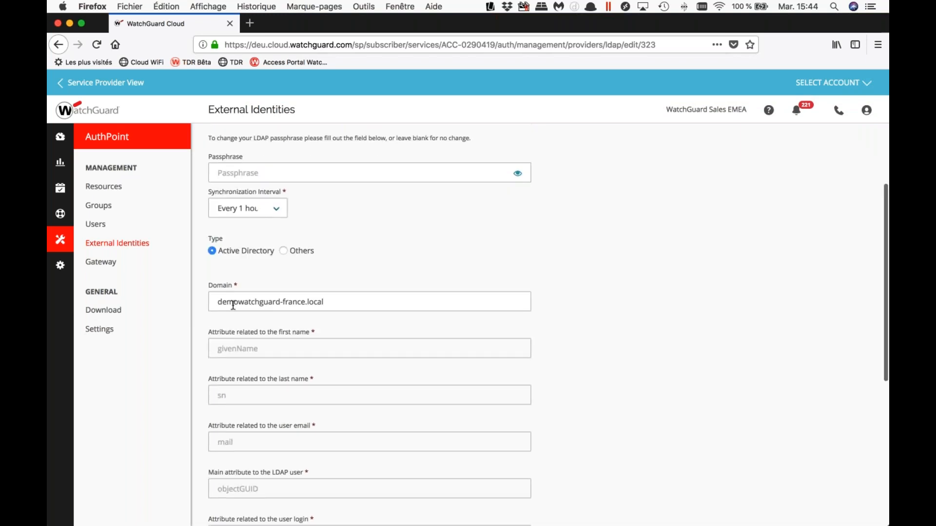
scroll(233, 306, "down", 12)
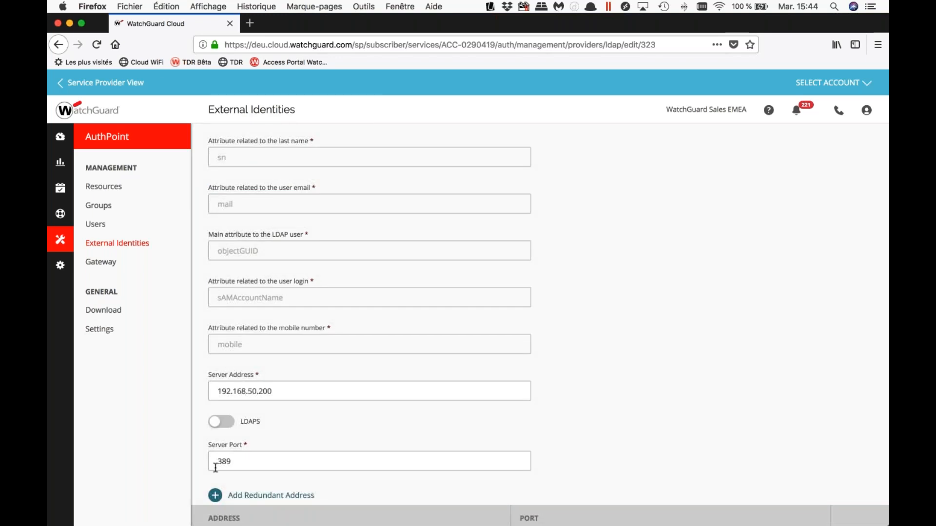
scroll(215, 468, "down", 3)
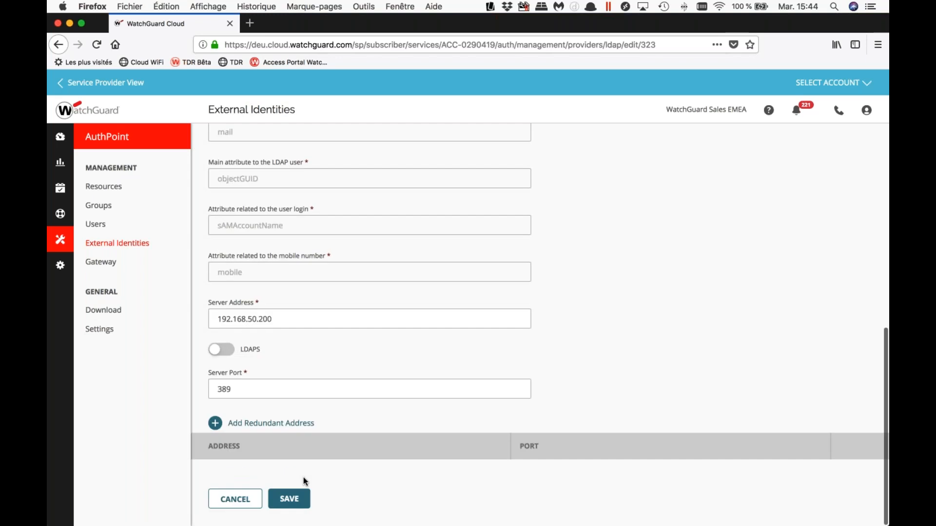
left_click(289, 498)
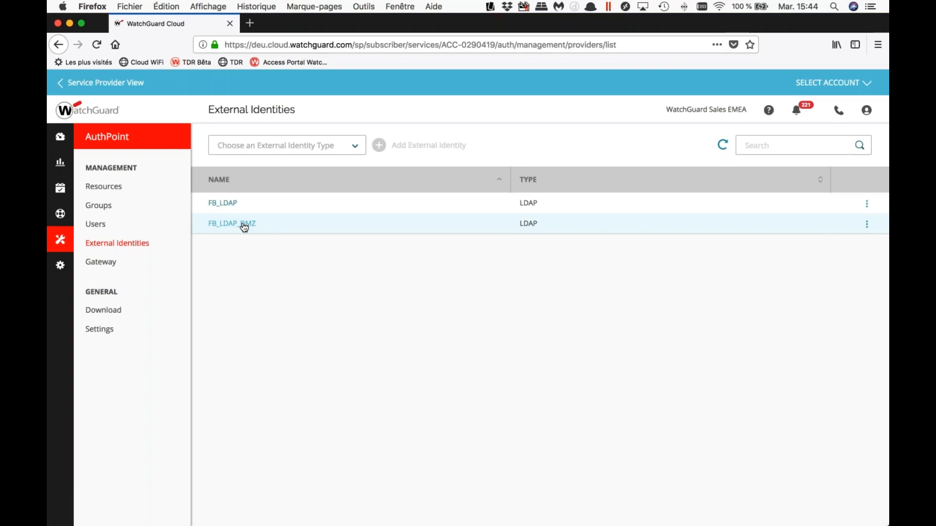
Run Check Connection on FB_LDAP_DMZ, then open its Query page
left_click(867, 225)
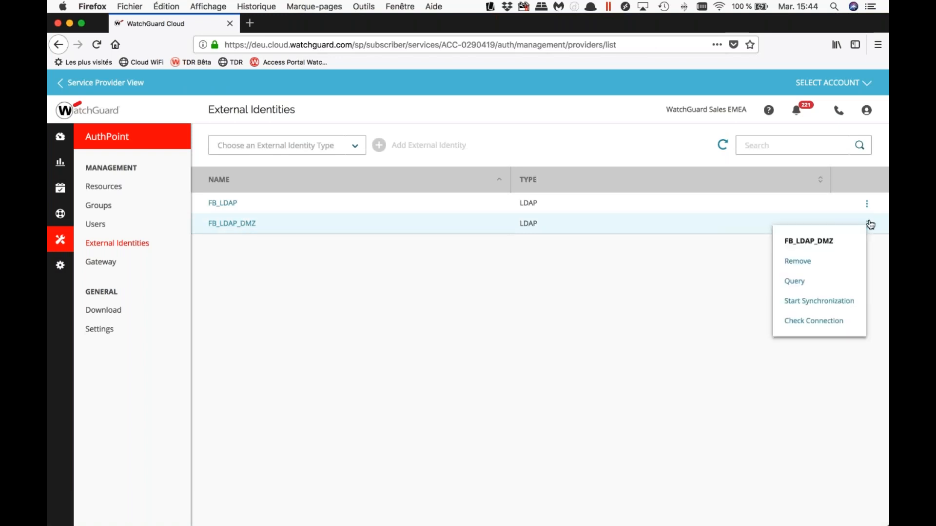
left_click(813, 322)
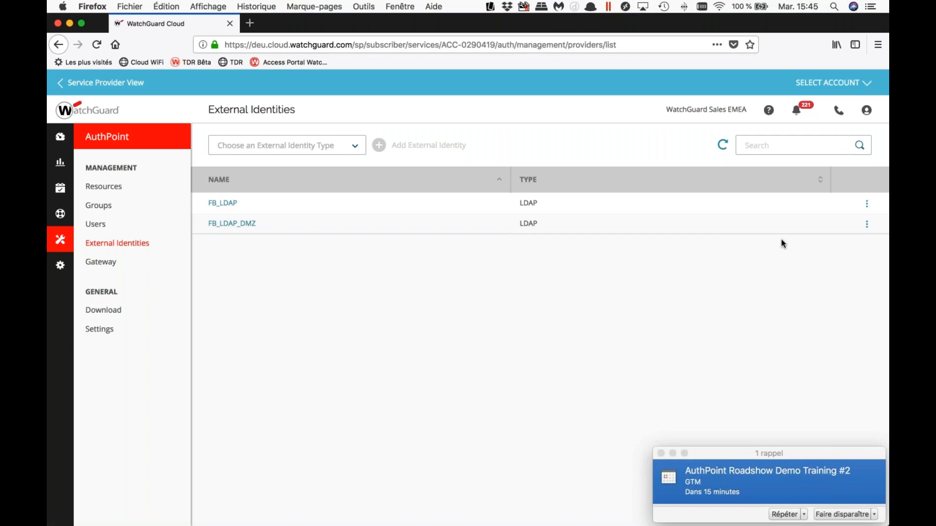
left_click(661, 454)
left_click(868, 225)
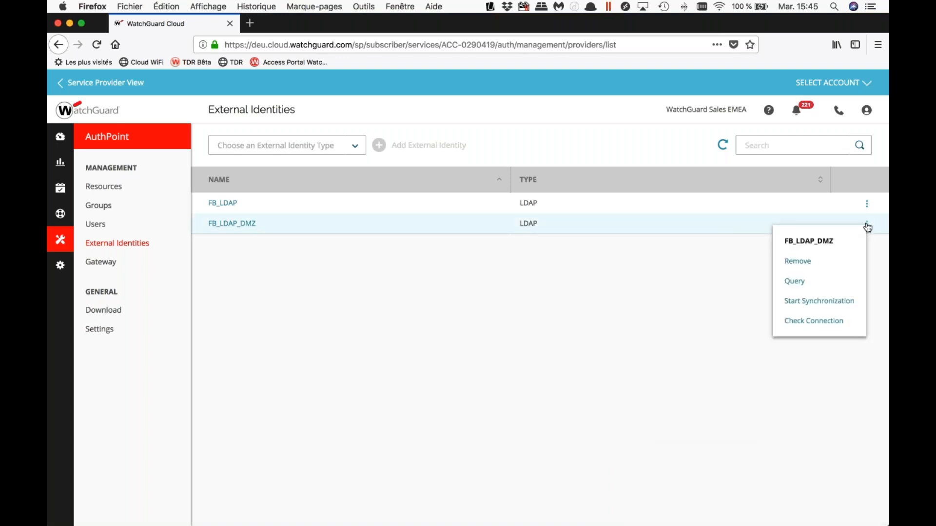
left_click(791, 283)
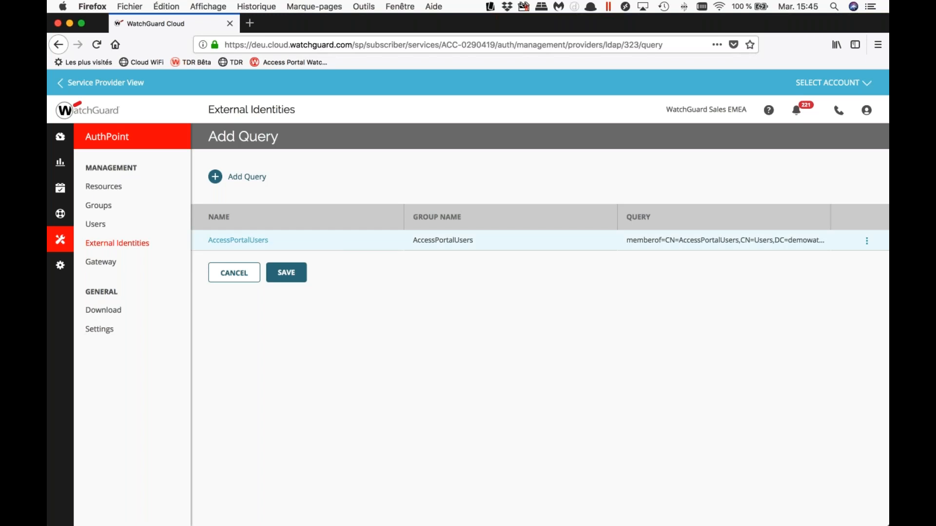
Validate the AccessPortalUsers query (group AccessPortalUsers) returns 1 user, then go back to External Identities
left_click(374, 241)
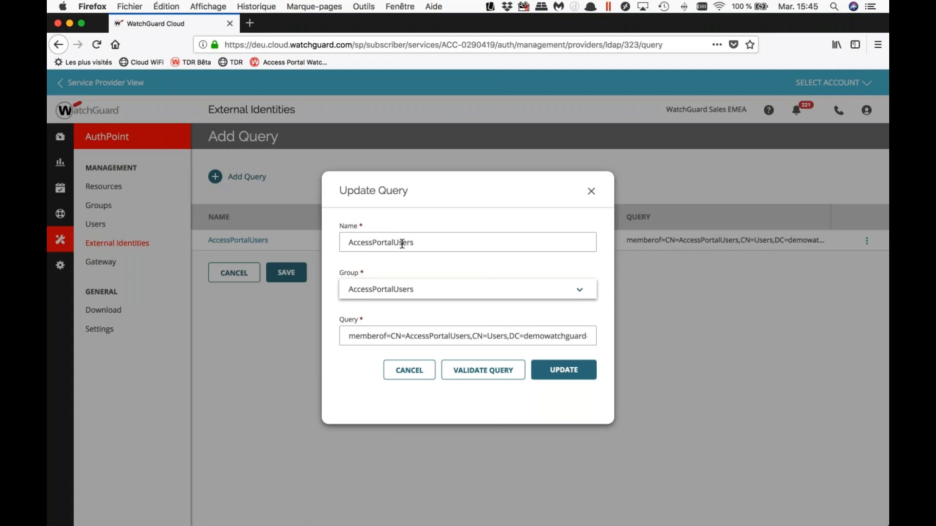
left_click(411, 289)
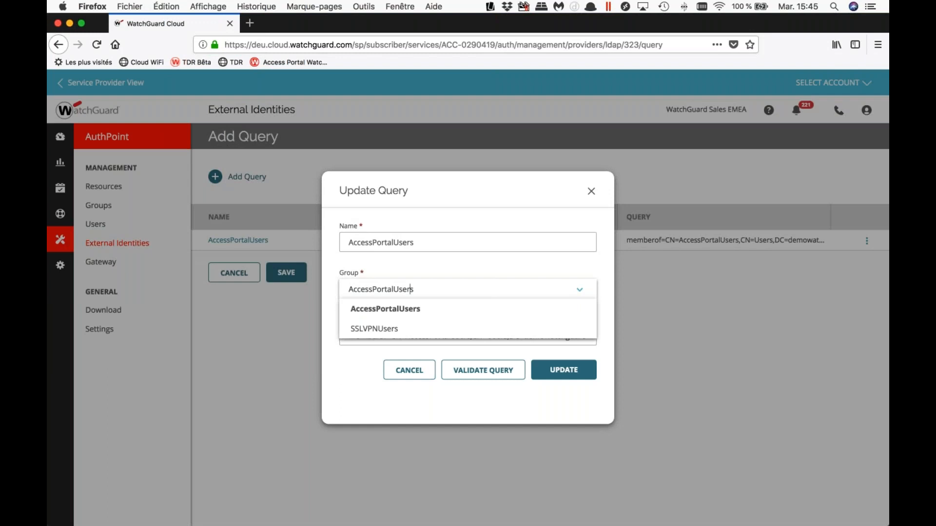
left_click(411, 289)
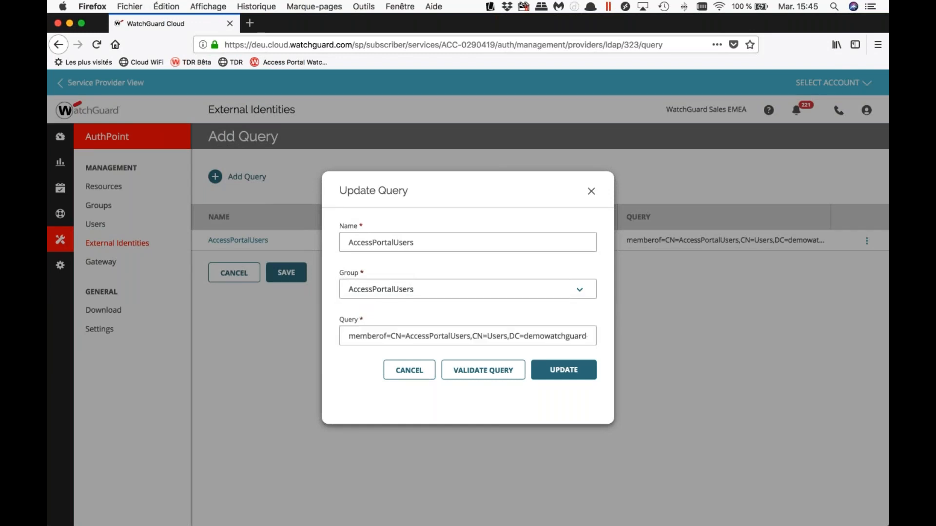
triple_click(380, 336)
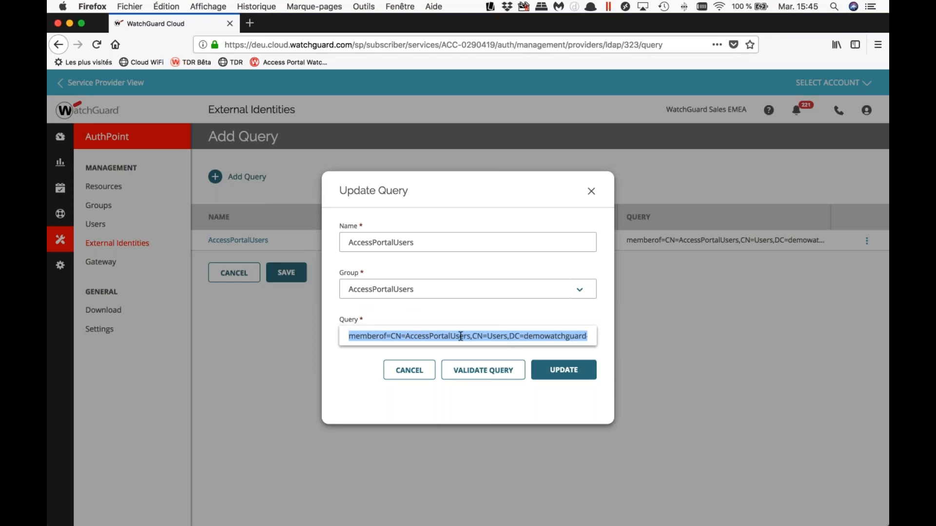
scroll(490, 336, "right", 3)
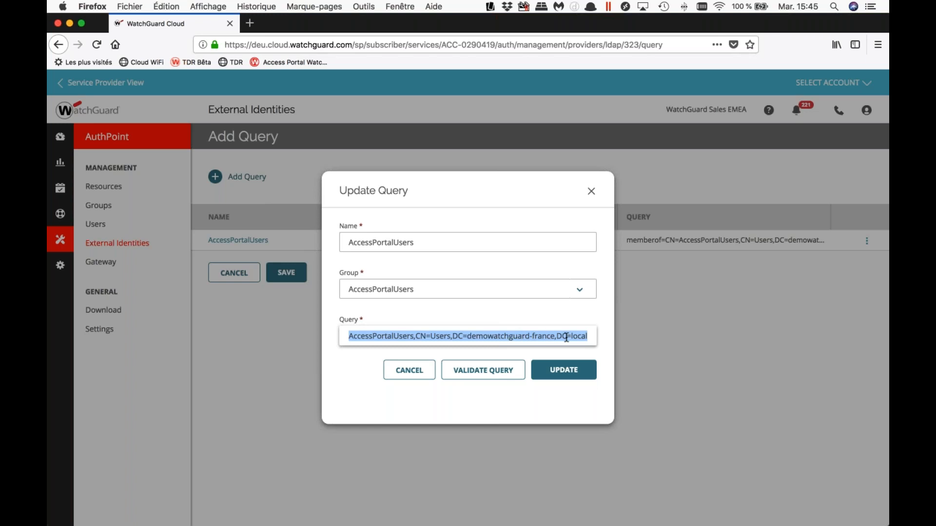
left_click(493, 373)
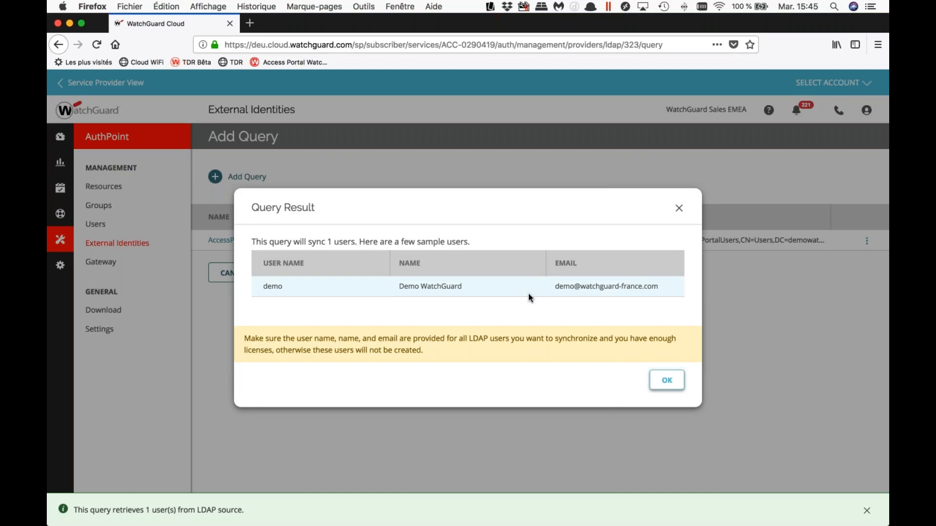
key("Return")
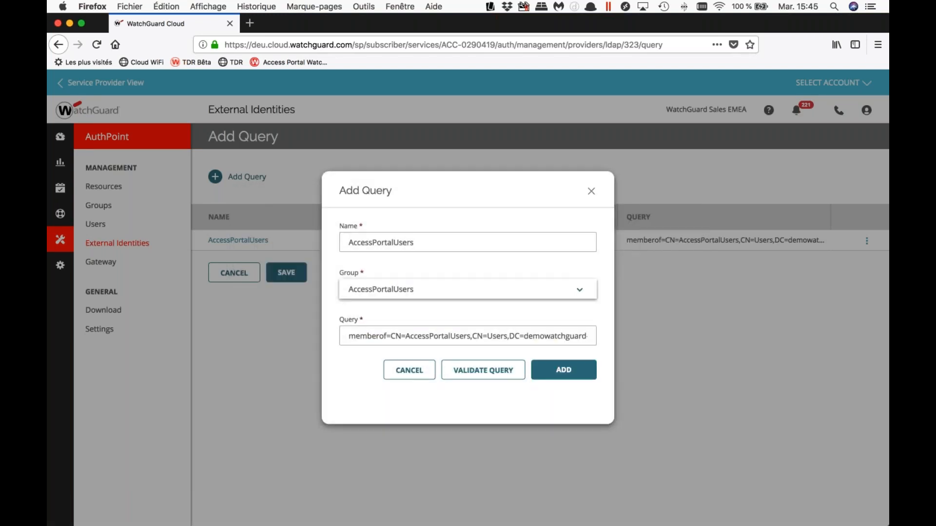
left_click(591, 191)
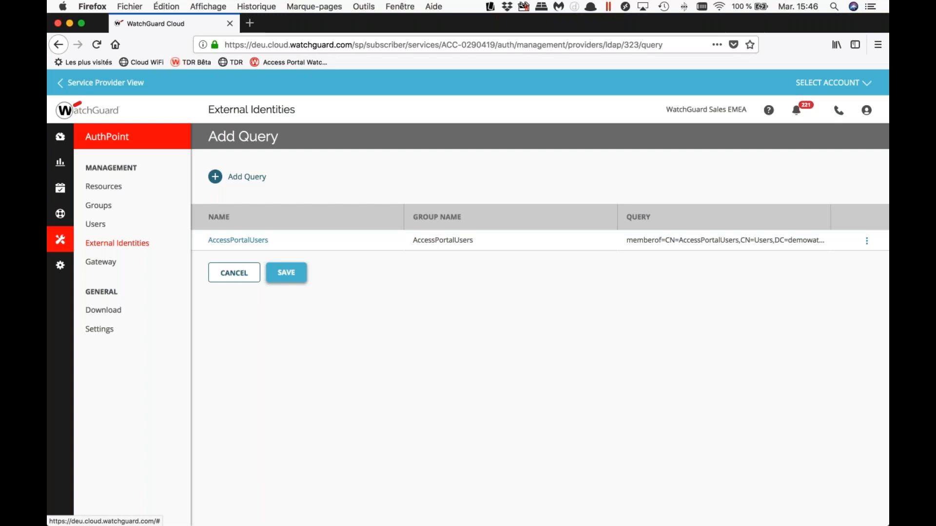
left_click(128, 242)
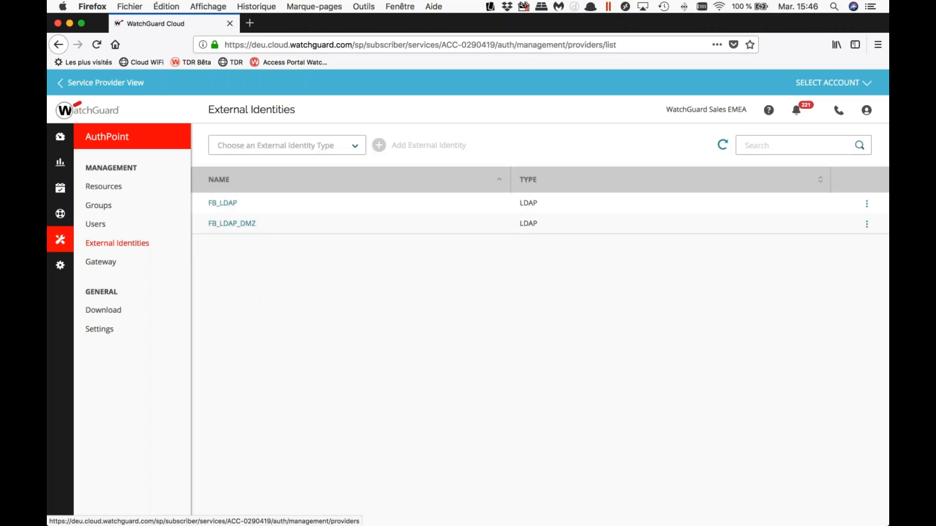
Confirm in Users that the synced LDAP user is in AccessPortalUsers, then go to Resources
left_click(95, 226)
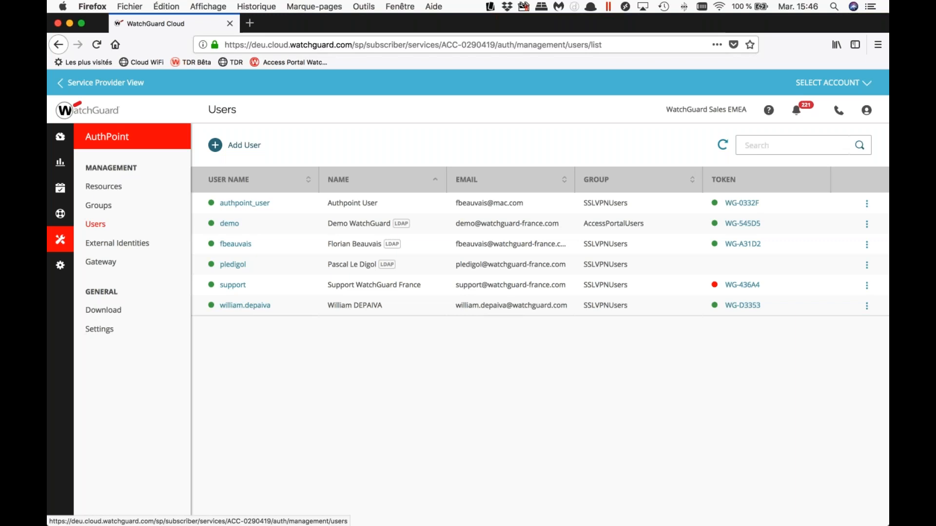
left_click_drag(200, 225, 574, 227)
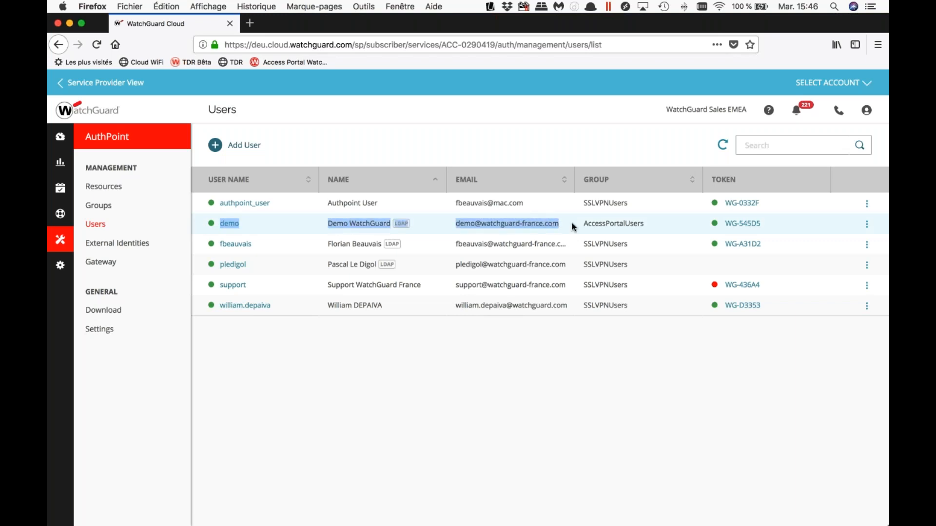
double_click(607, 224)
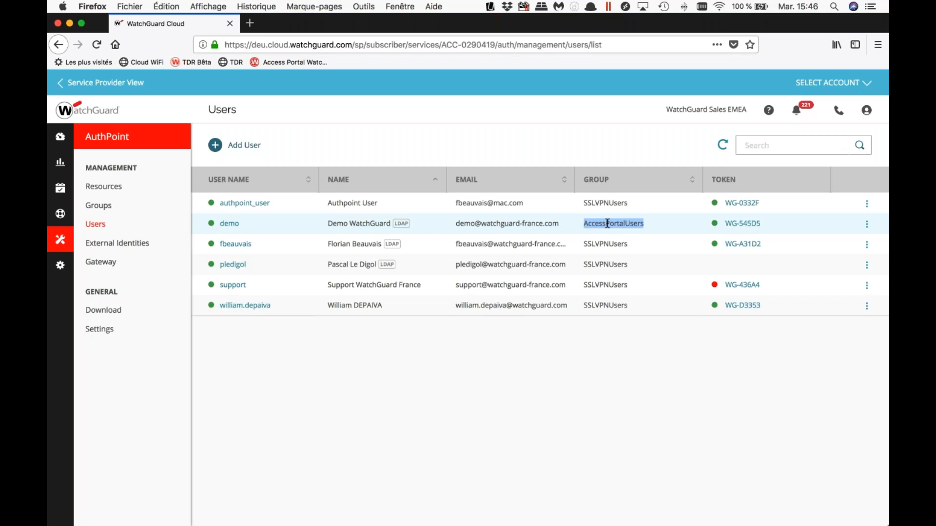
double_click(607, 224)
left_click(122, 189)
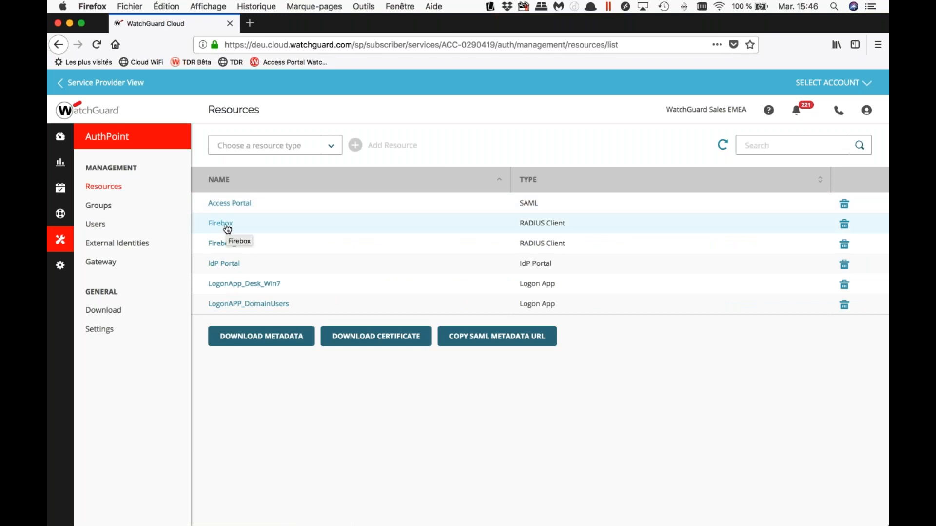
left_click(103, 208)
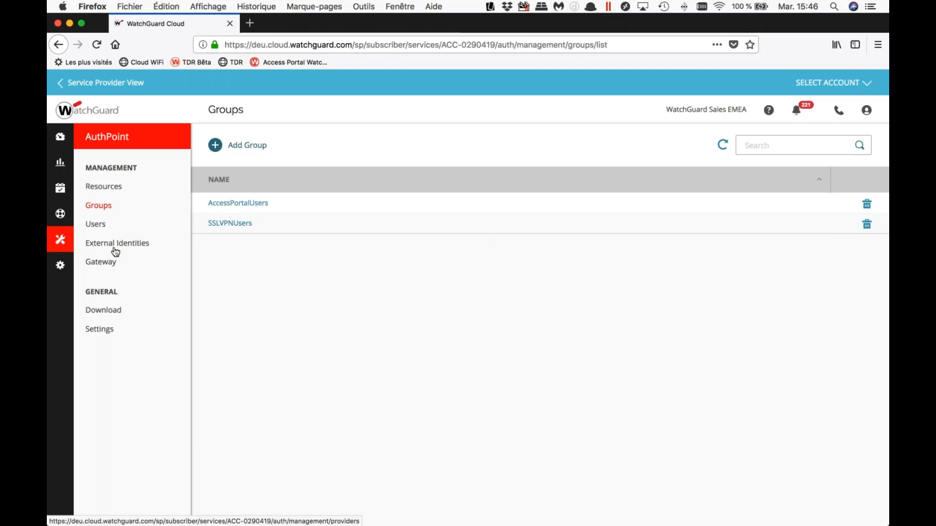
left_click(101, 224)
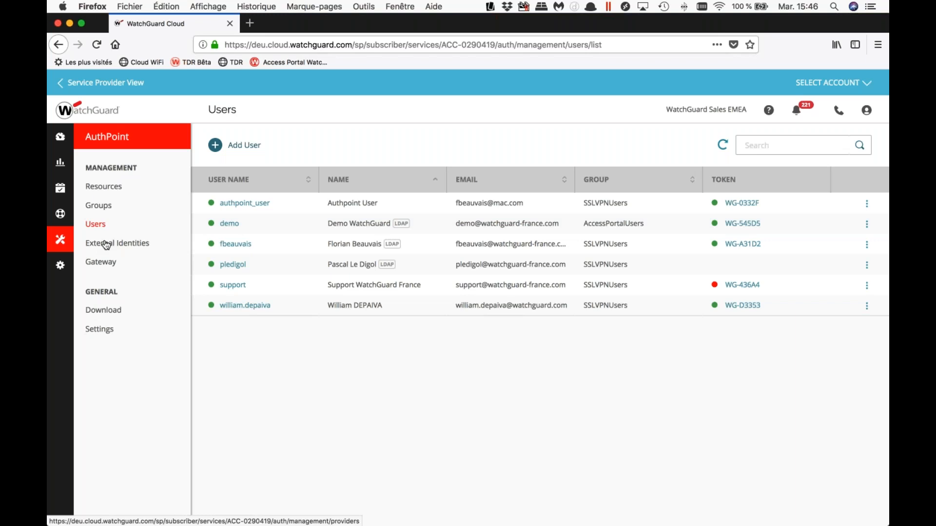
left_click(103, 186)
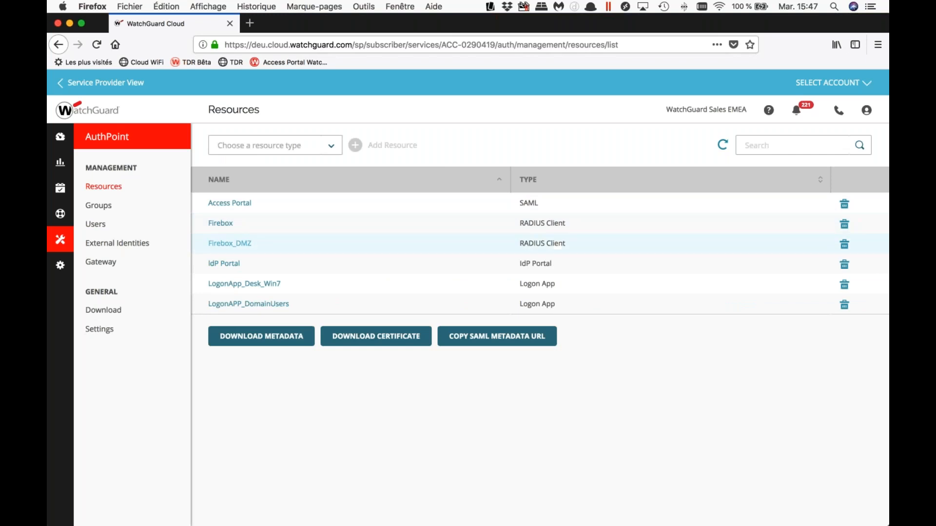
left_click(227, 244)
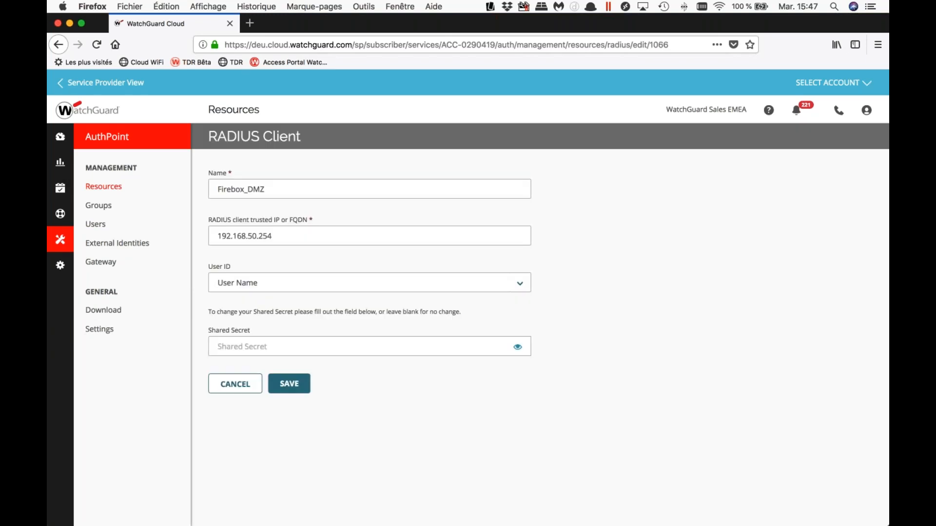
left_click(235, 384)
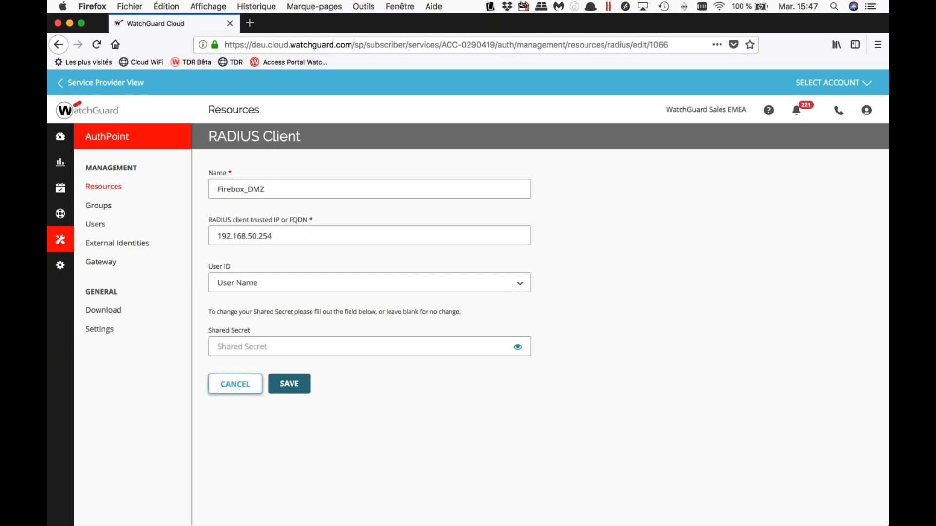
left_click(227, 241)
left_click(235, 384)
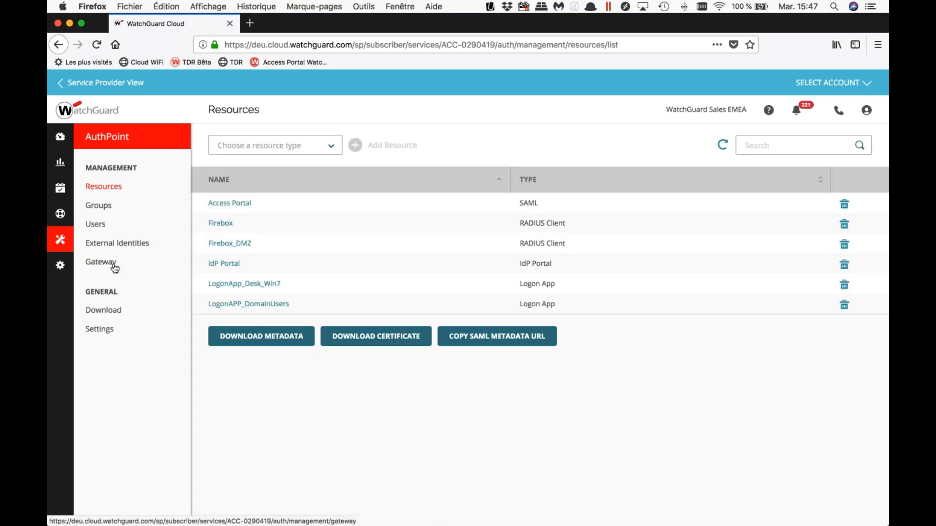
left_click(99, 213)
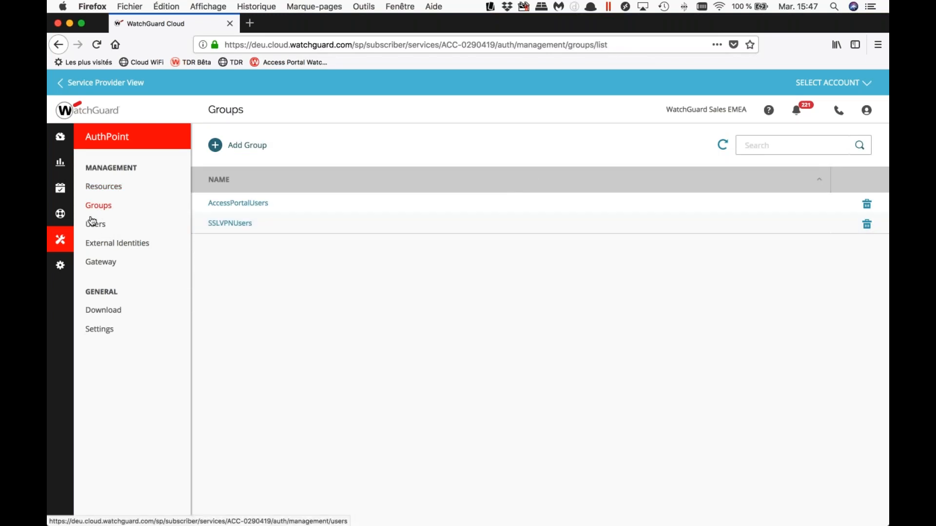
View the AccessPortalUsers group's Firebox_DMZ access policy, then minimise Firefox
left_click(229, 203)
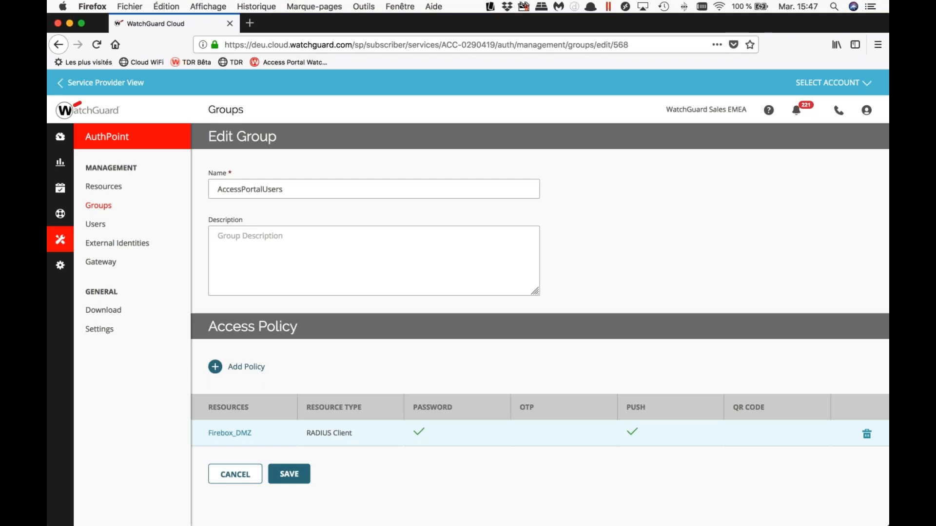
left_click(69, 25)
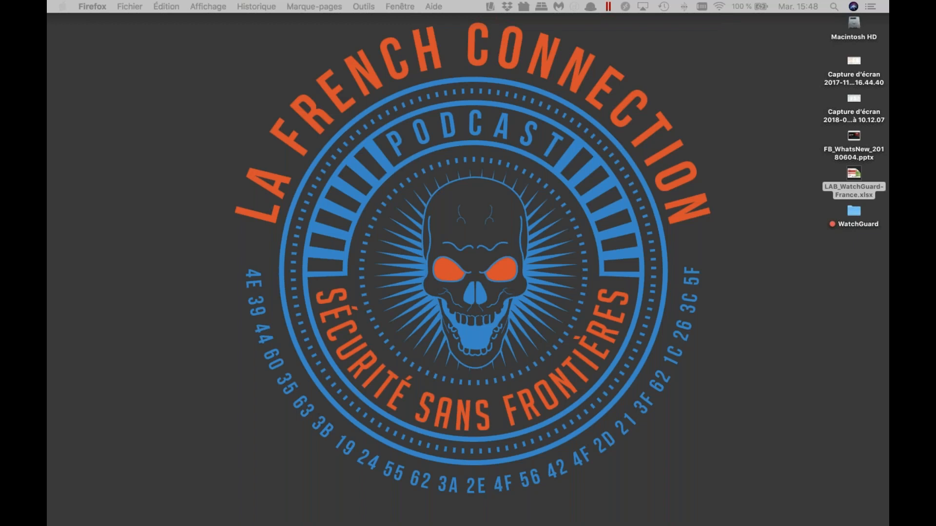
In the LISBONNE remote session, close File Explorer and launch the Services app
key("super+Tab")
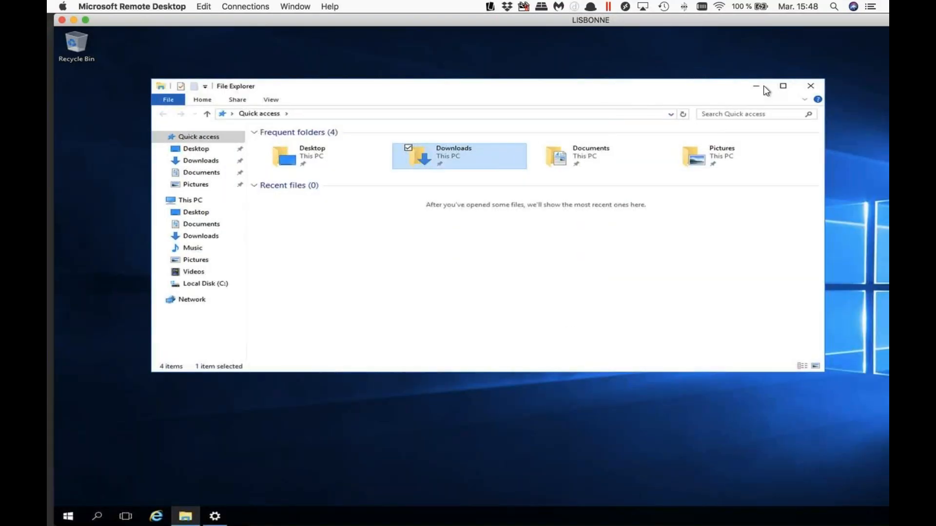
left_click(811, 86)
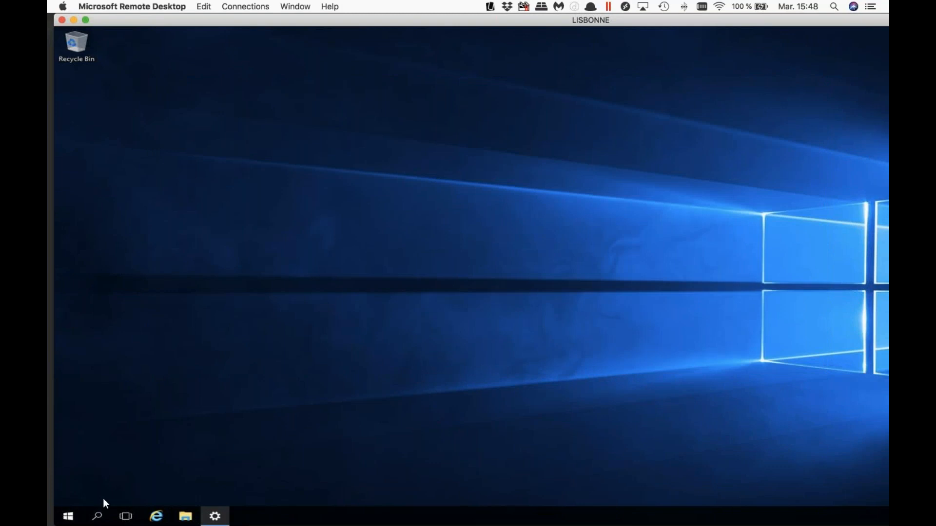
left_click(64, 516)
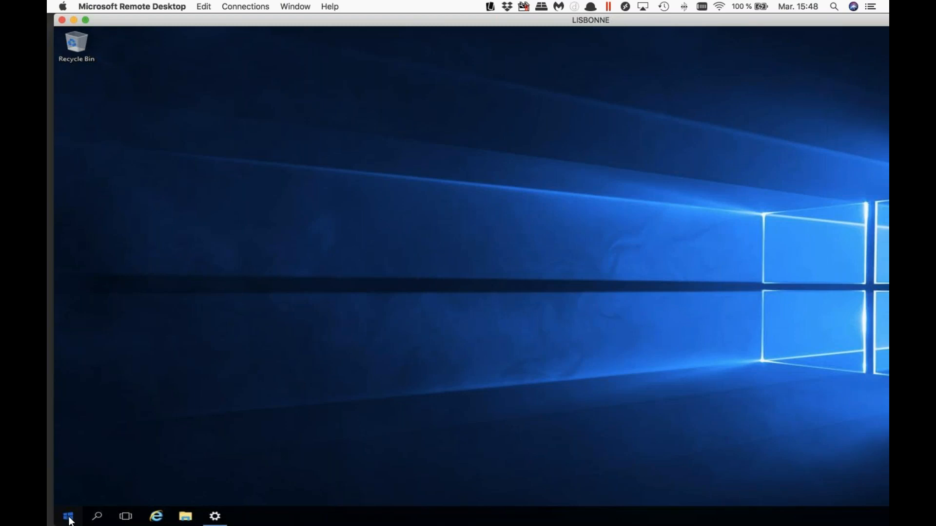
left_click(69, 518)
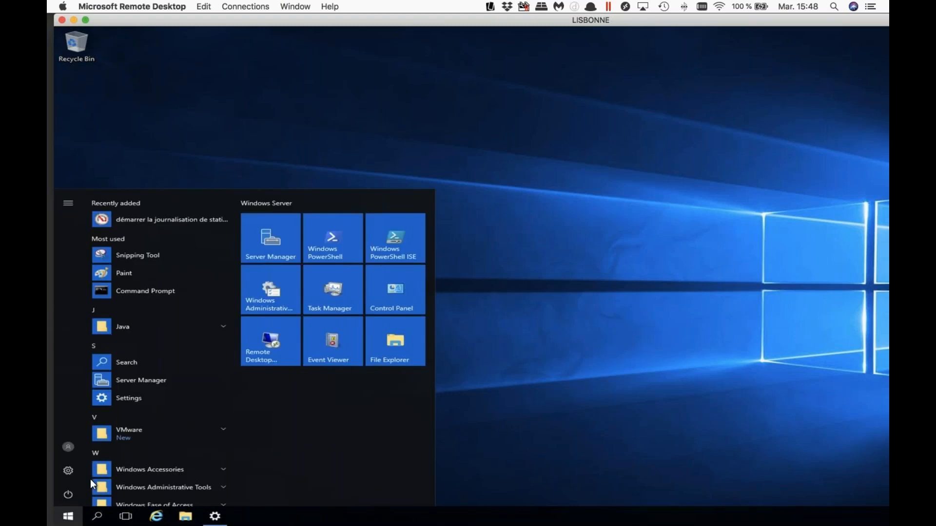
type("services")
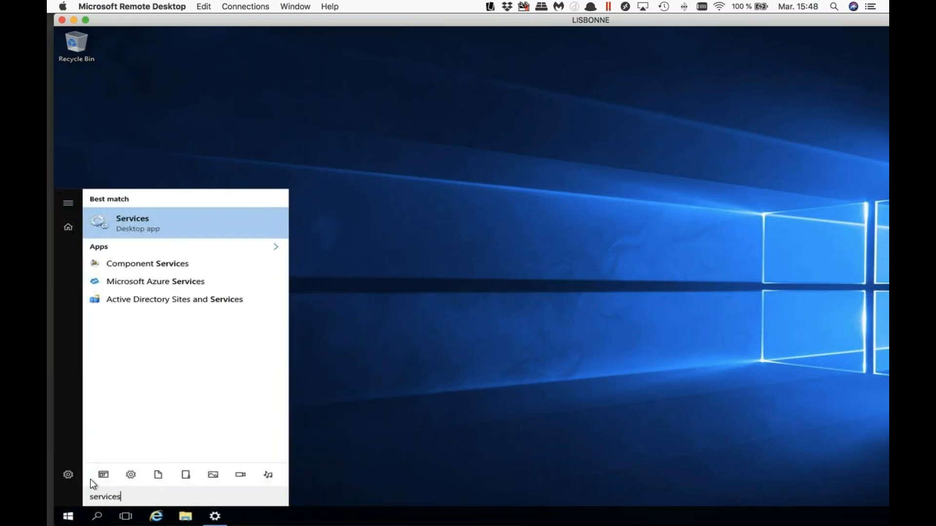
key("Return")
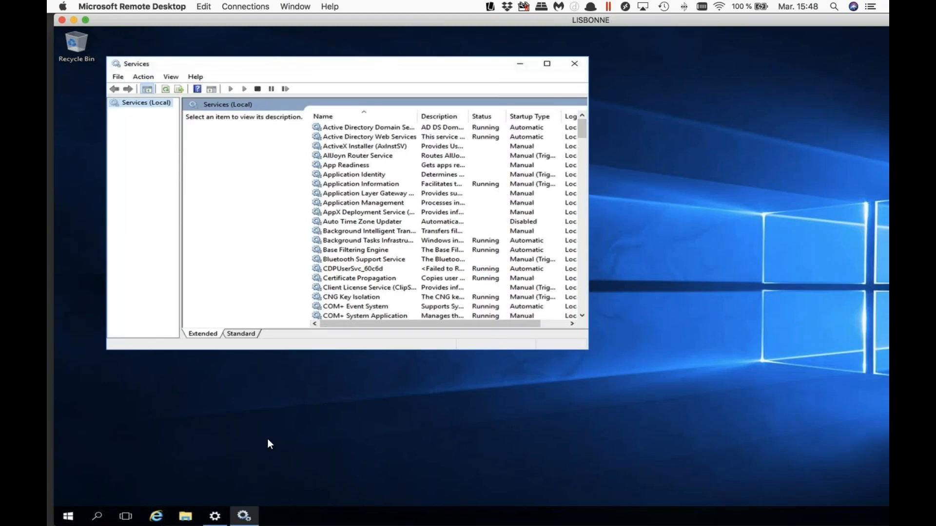
Check that the WatchGuard AuthPoint Gateway, LDAP and RADIUS services are running
left_click(372, 213)
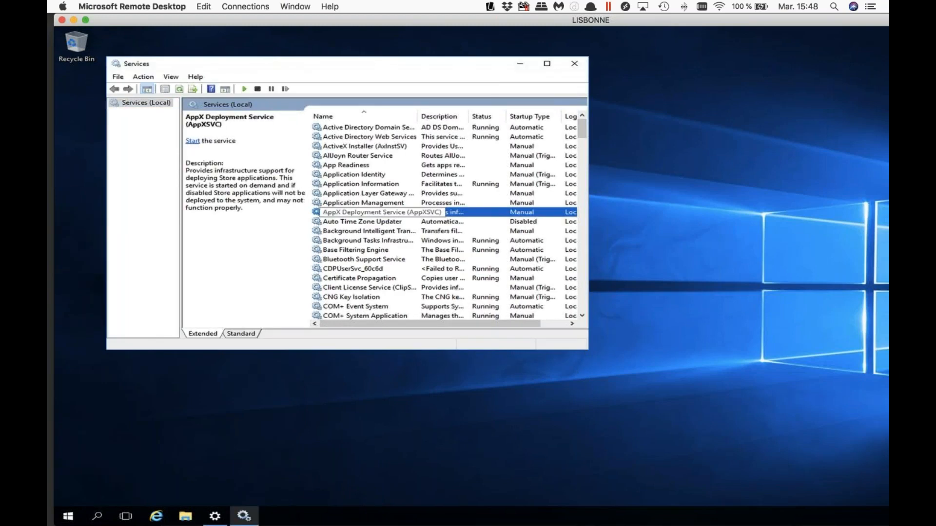
key("w")
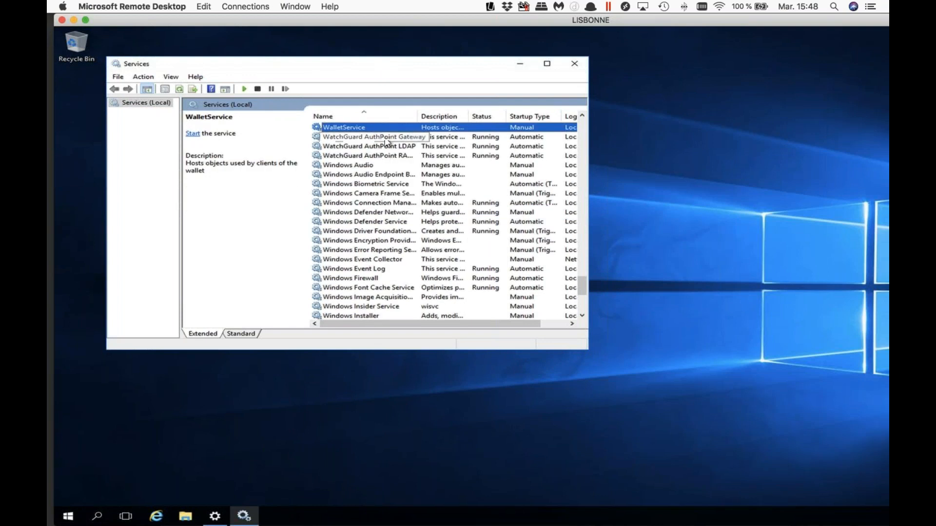
left_click(371, 137)
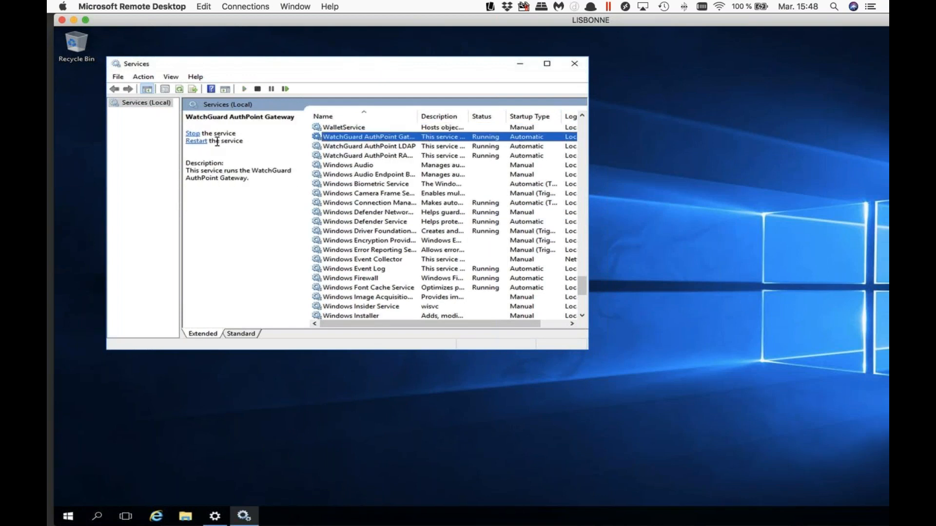
left_click(380, 147)
left_click(375, 156)
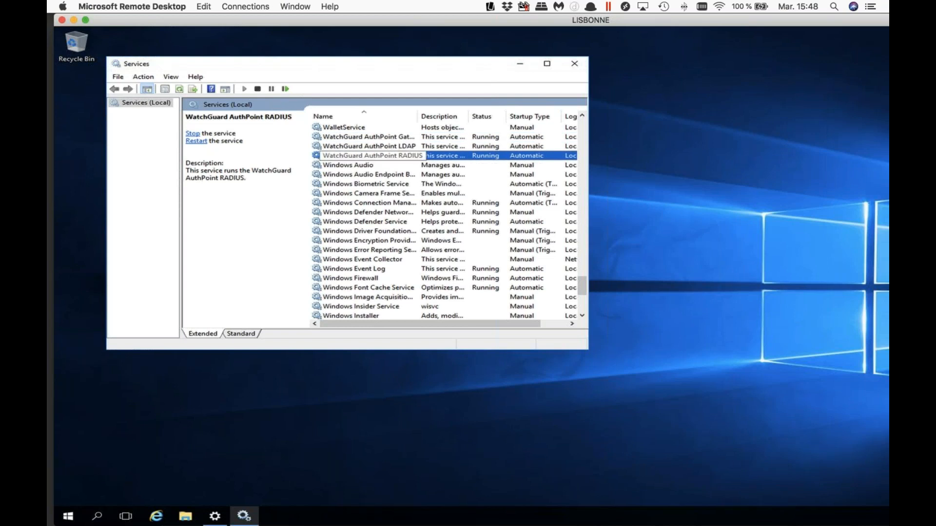
double_click(482, 21)
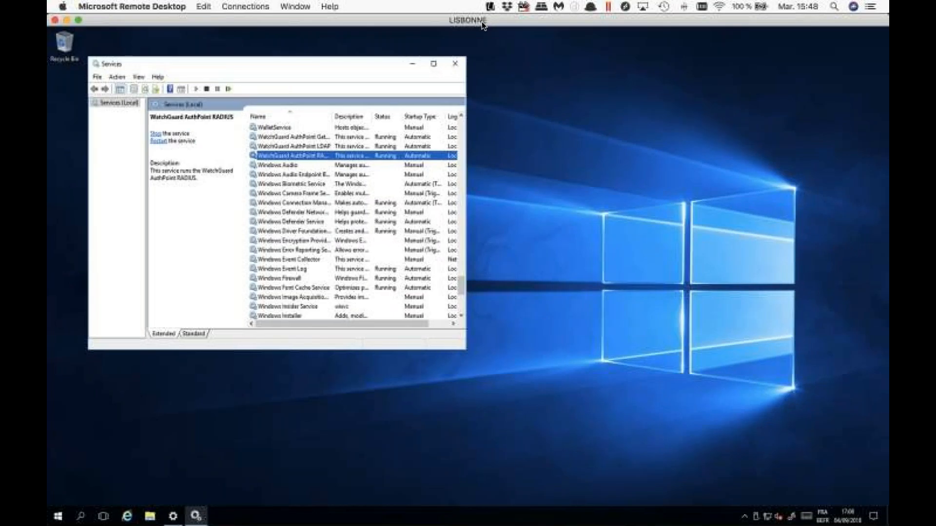
Review the Firebox RADIUS authentication server at 192.168.50.200, port 1812, and close it unchanged
left_click(67, 21)
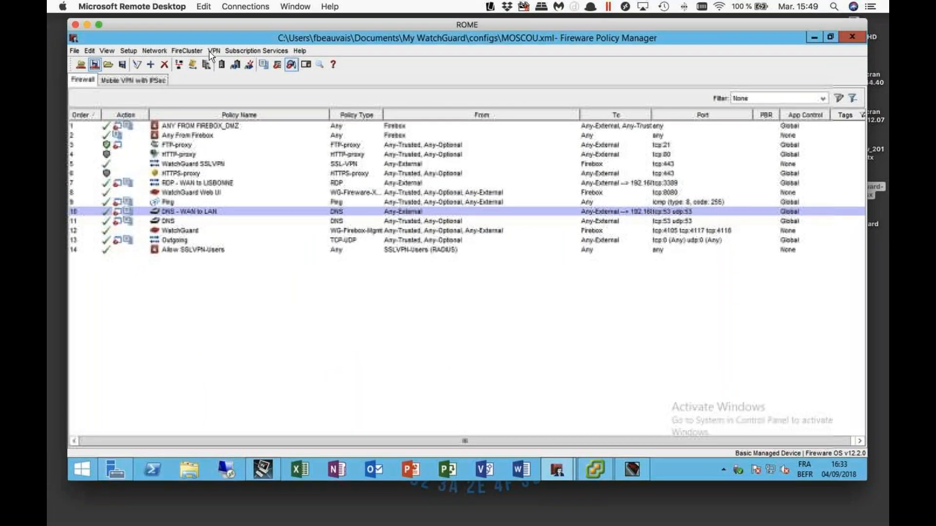
left_click(129, 50)
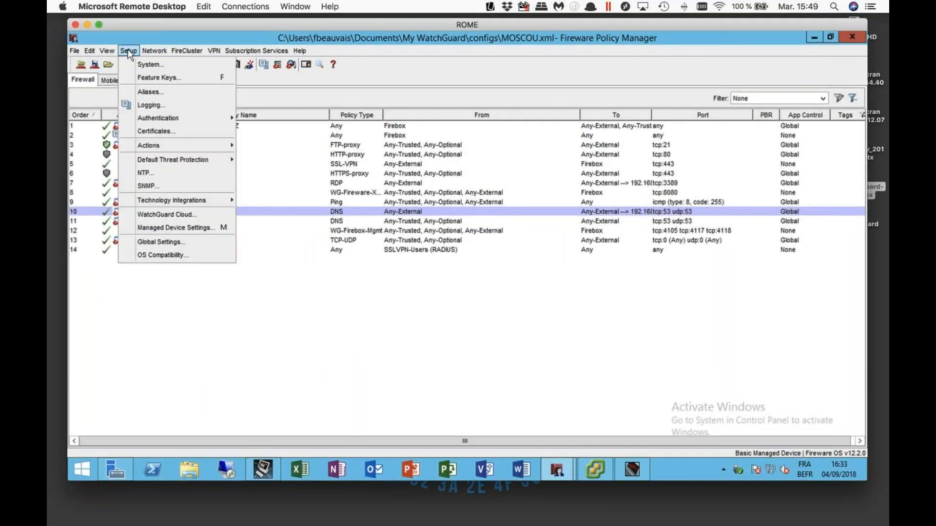
mouse_move(152, 117)
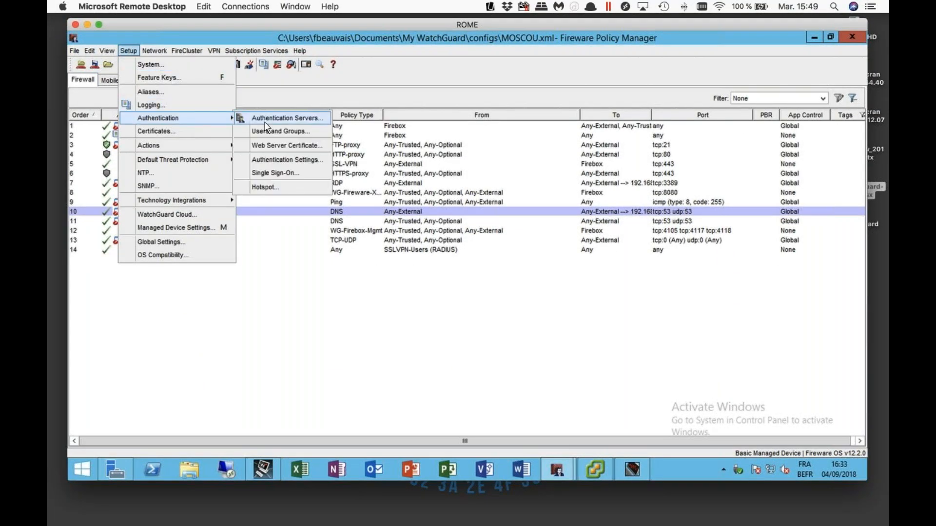
left_click(283, 118)
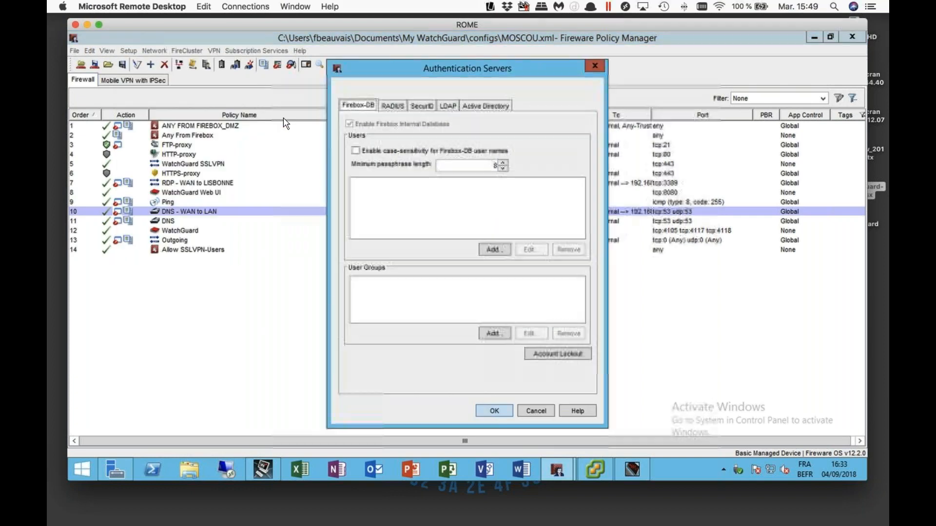
left_click(395, 107)
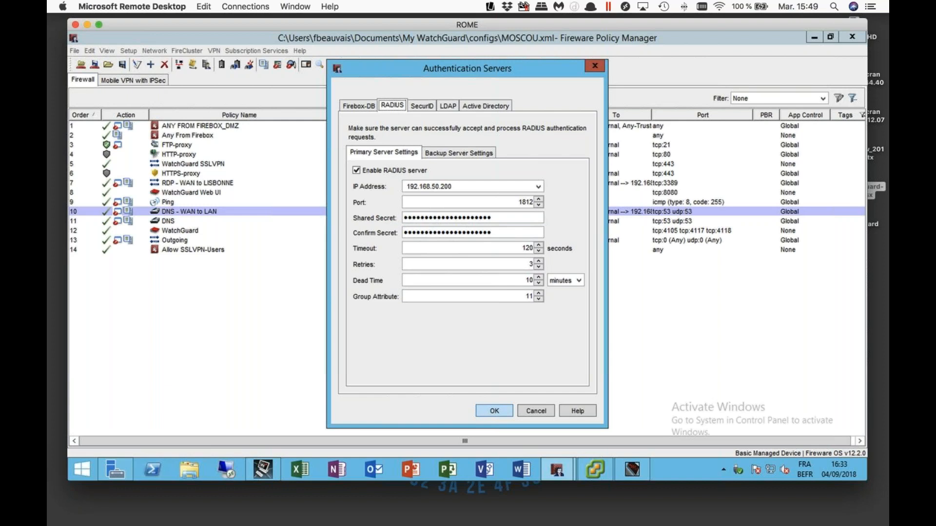
double_click(429, 186)
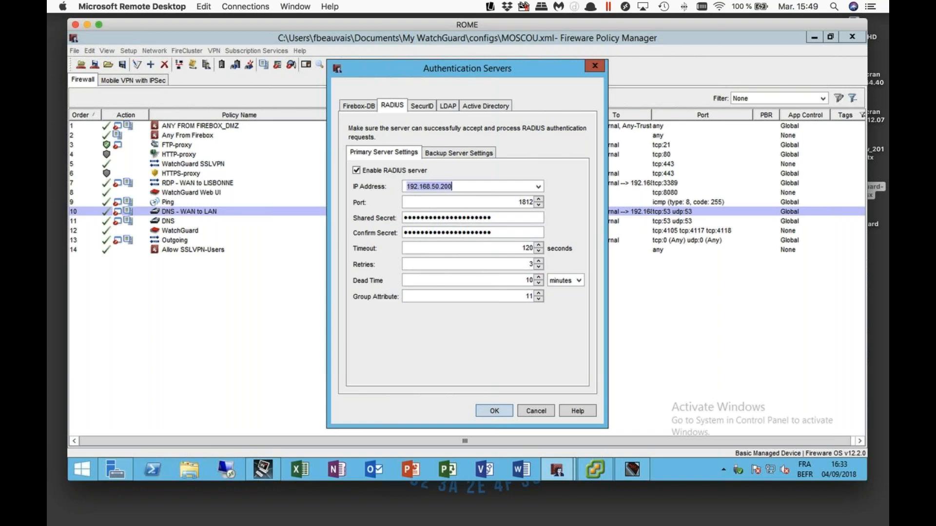
left_click(534, 412)
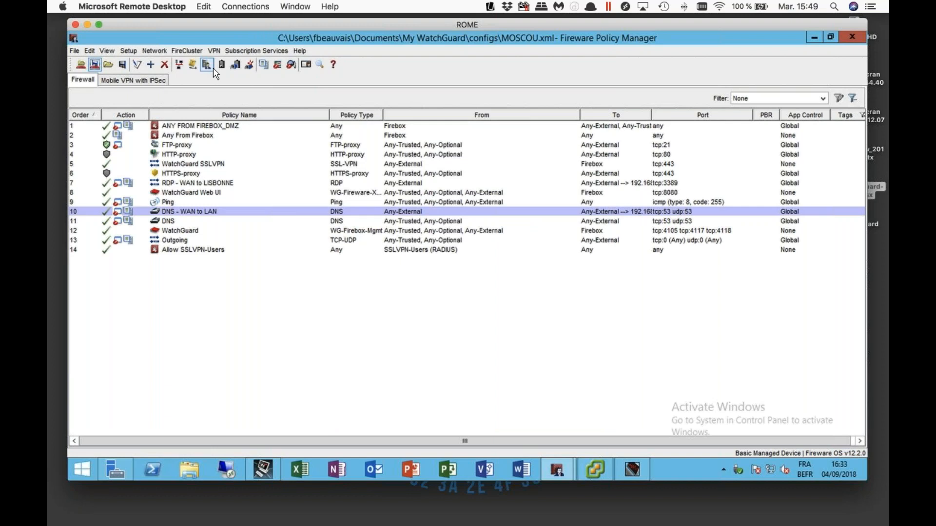
Inspect the AccessPortalUsers group, authenticated via RADIUS, in Fireware's Users and Groups list
left_click(133, 52)
mouse_move(177, 120)
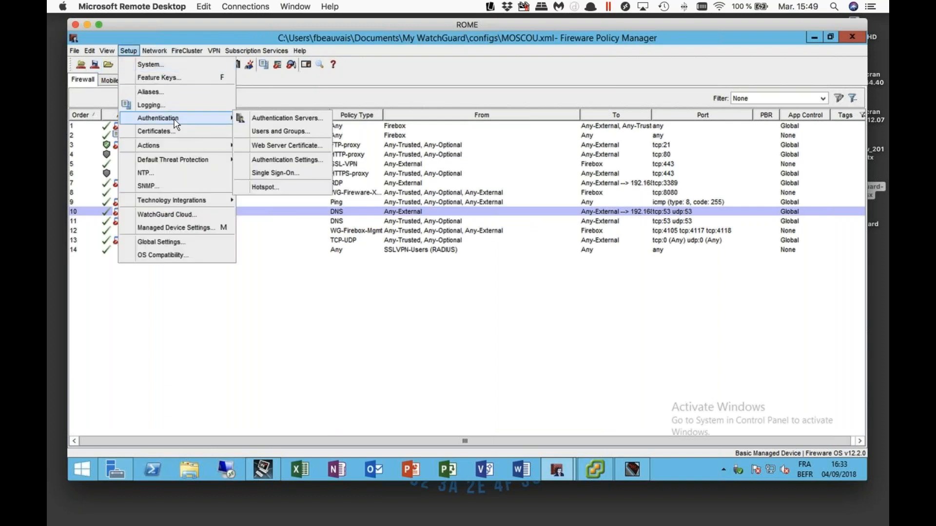
left_click(265, 130)
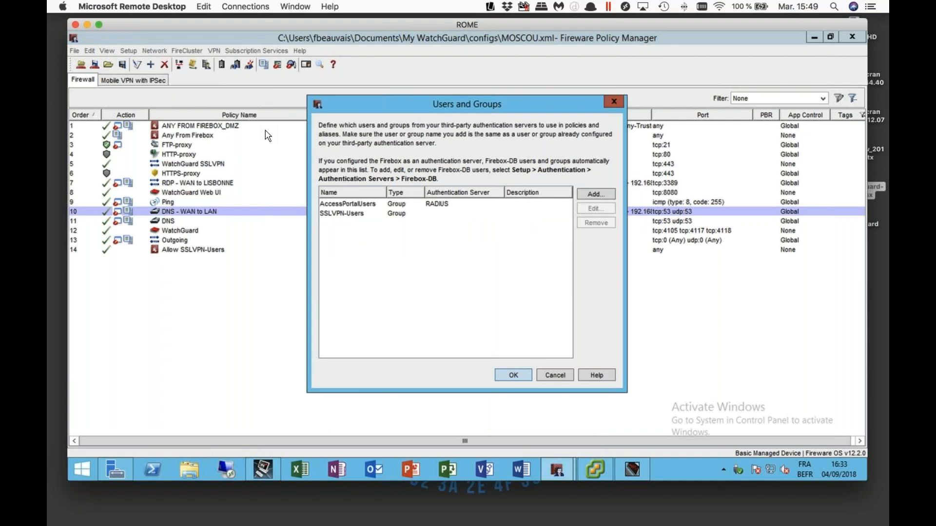
left_click(347, 206)
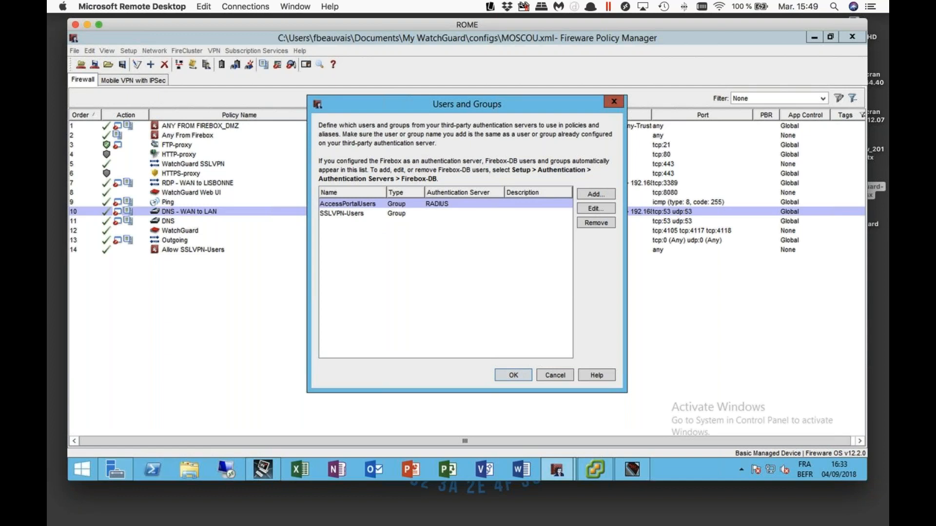
Compare it with the AuthPoint Groups list in the browser, then return to the Remote Desktop session
key("super+Tab")
left_click(97, 206)
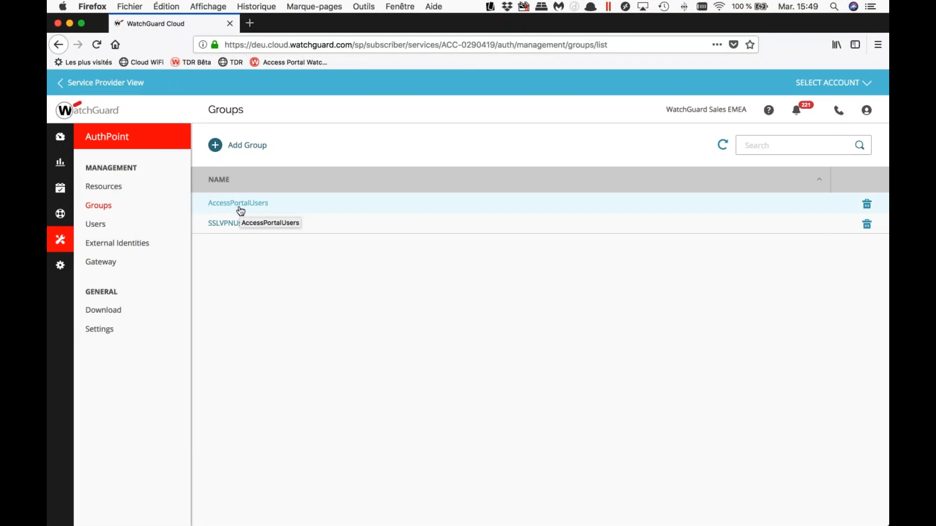
key("ctrl+Up")
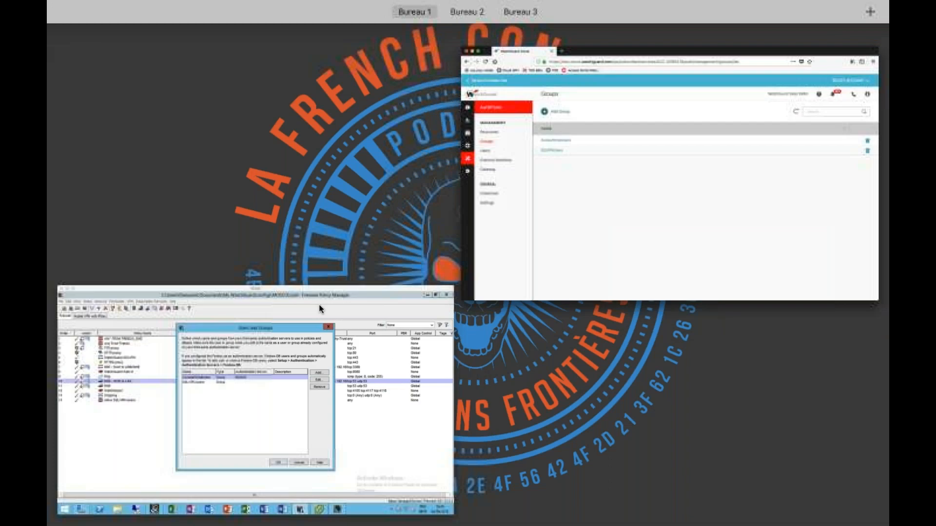
left_click(313, 314)
left_click(554, 374)
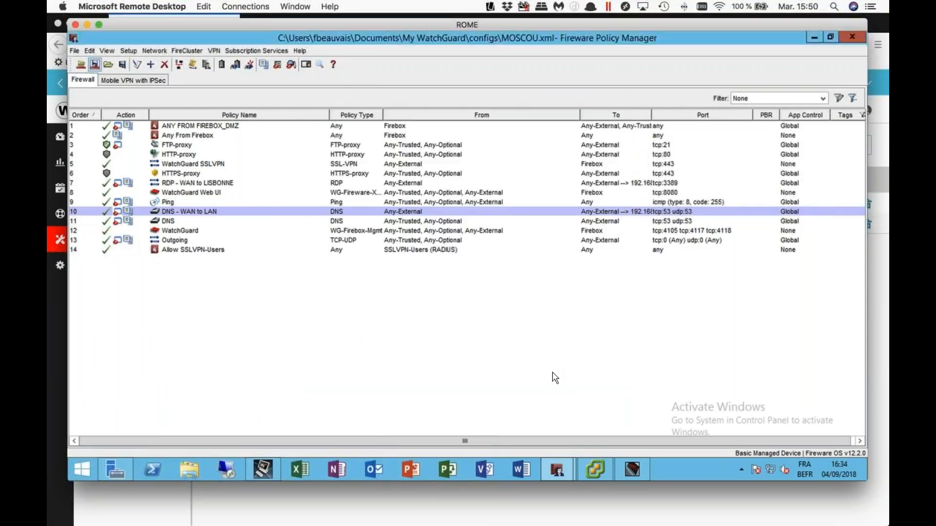
left_click(250, 52)
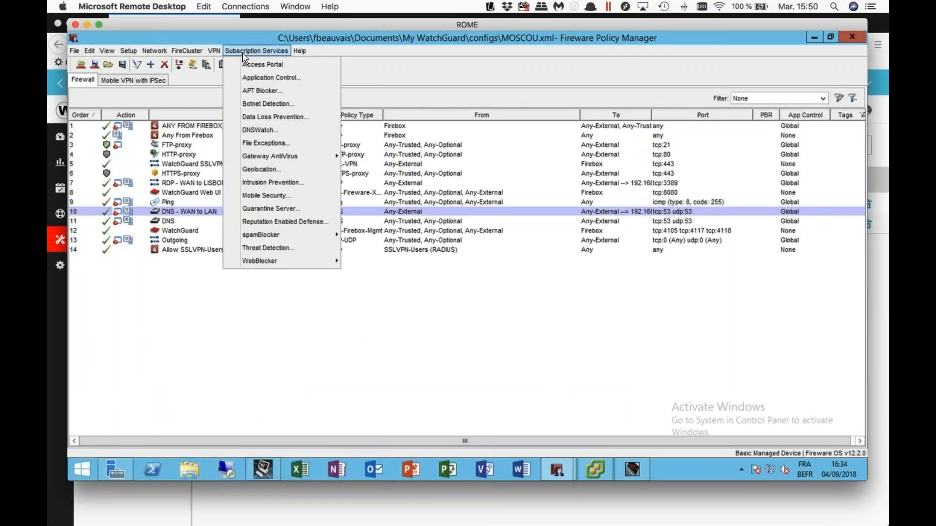
mouse_move(214, 51)
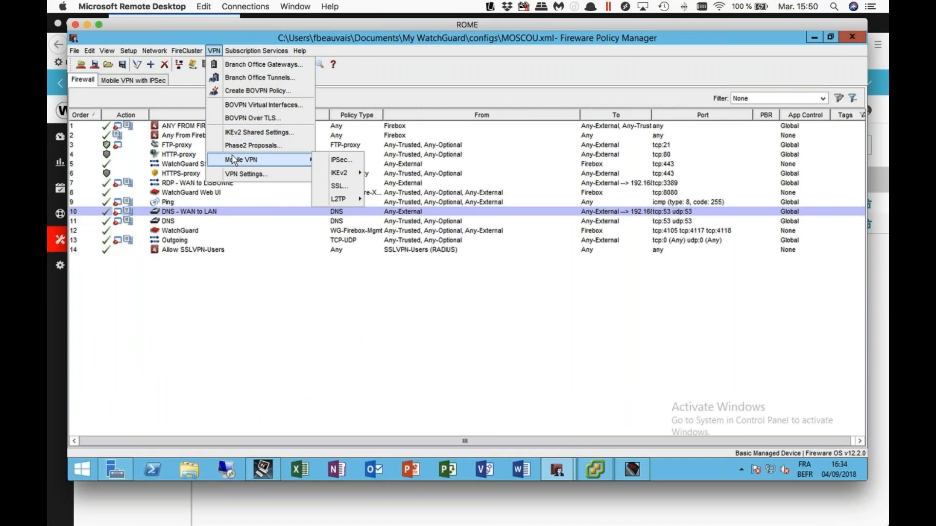
mouse_move(301, 159)
left_click(334, 186)
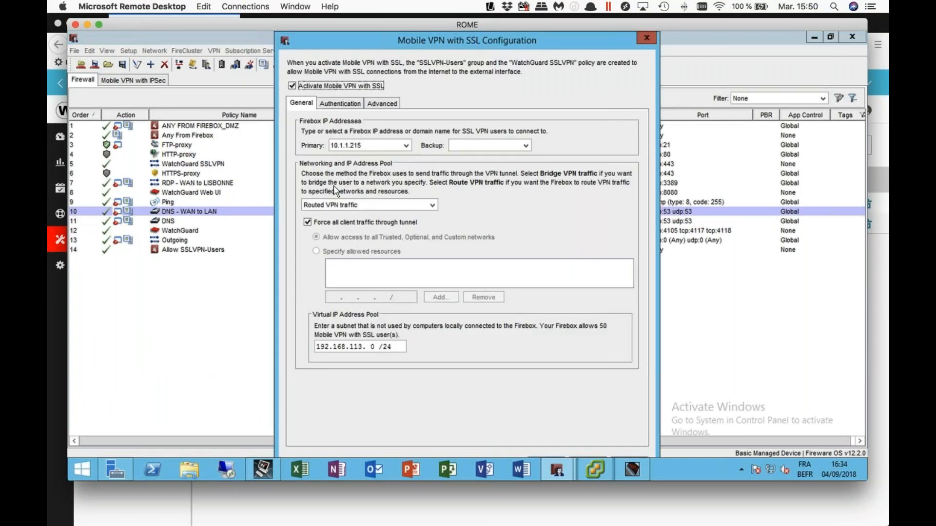
left_click(340, 103)
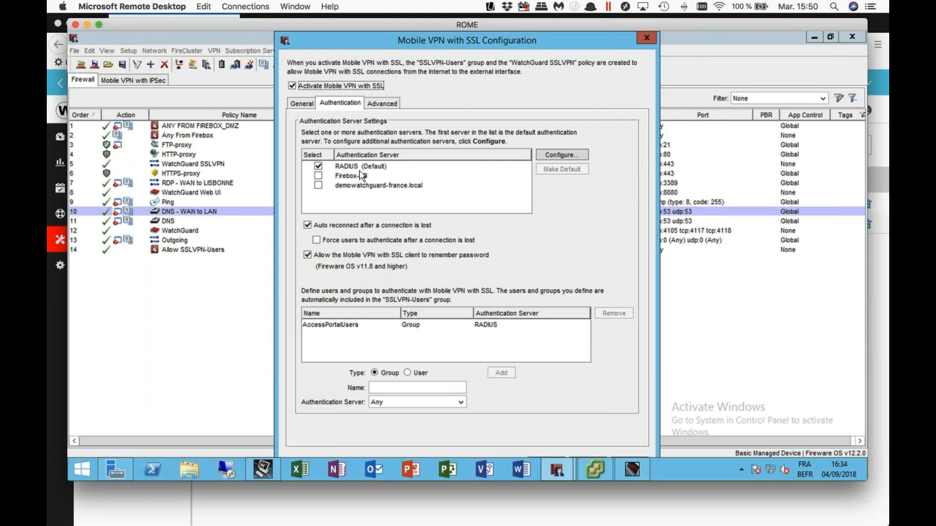
left_click(329, 325)
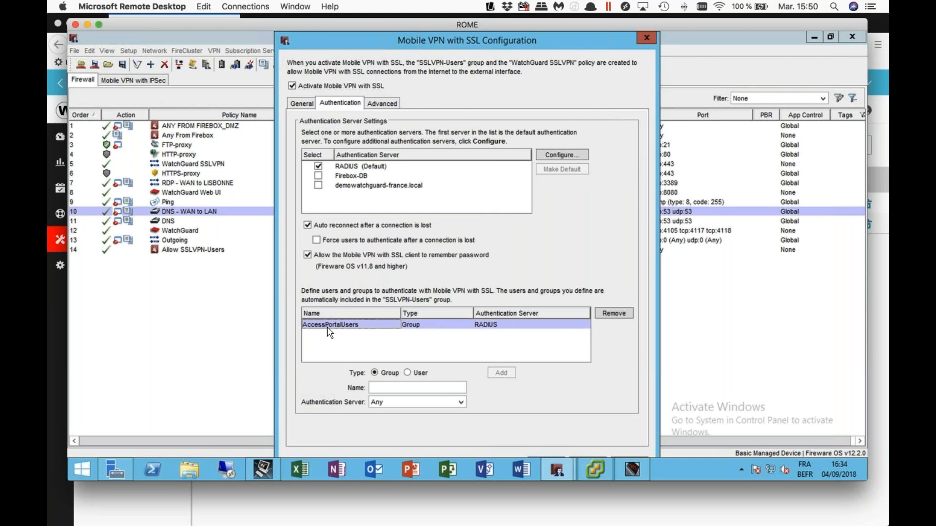
left_click(650, 39)
left_click(258, 51)
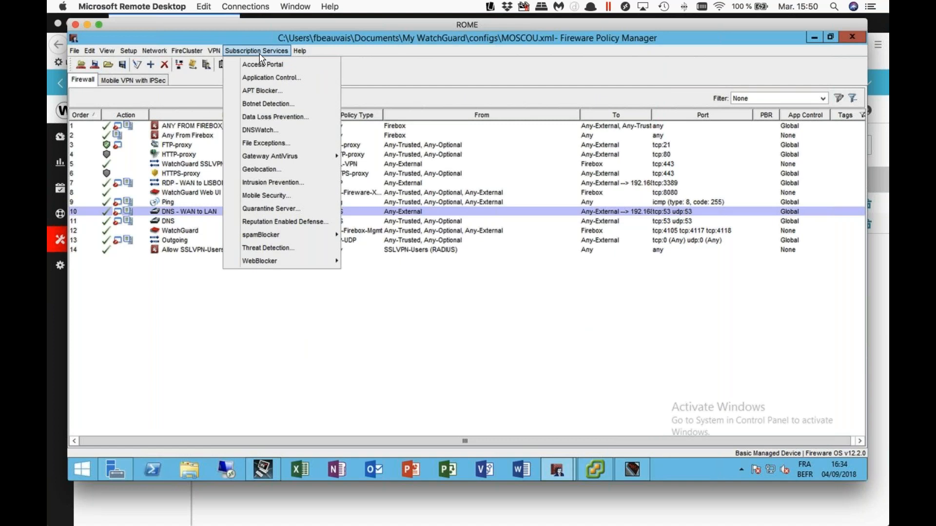
Confirm the Access Portal connects AccessPortalUsers through RADIUS, cancel, and return to AuthPoint Groups in Firefox
left_click(281, 68)
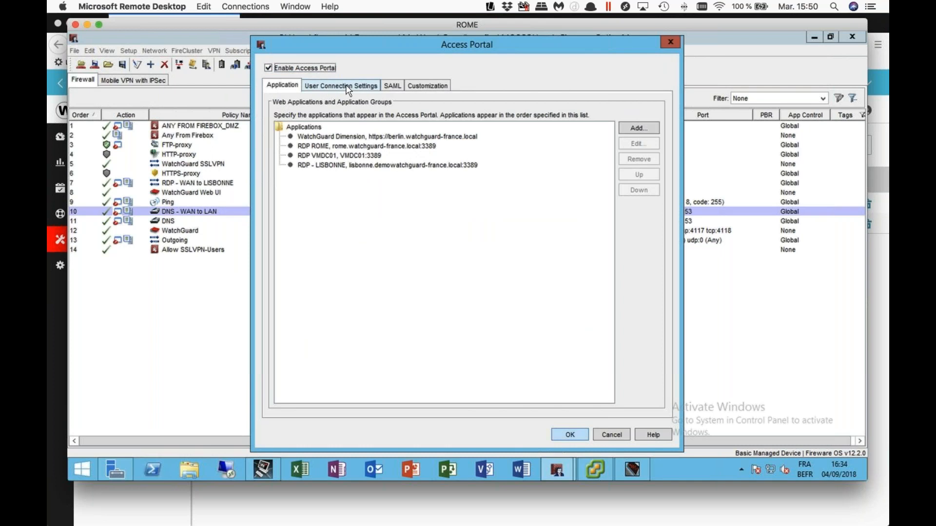
left_click(348, 87)
left_click(316, 241)
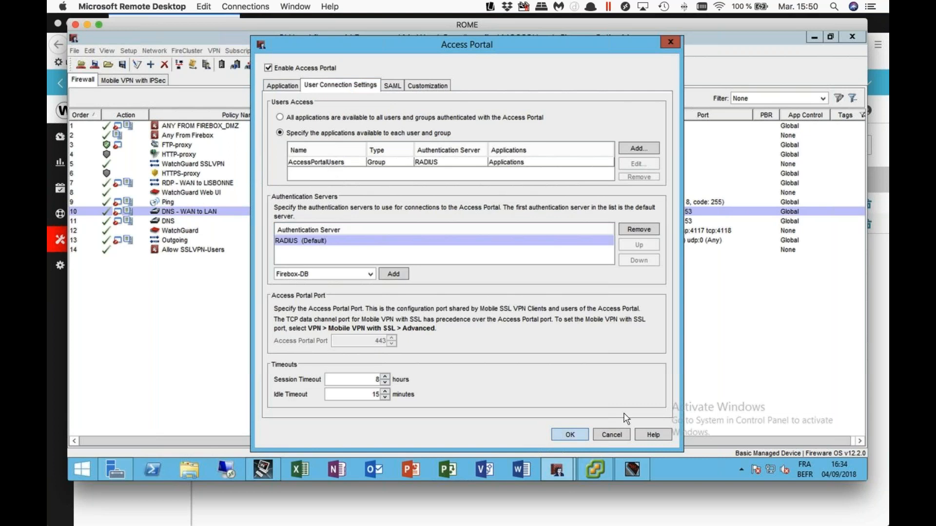
left_click(612, 436)
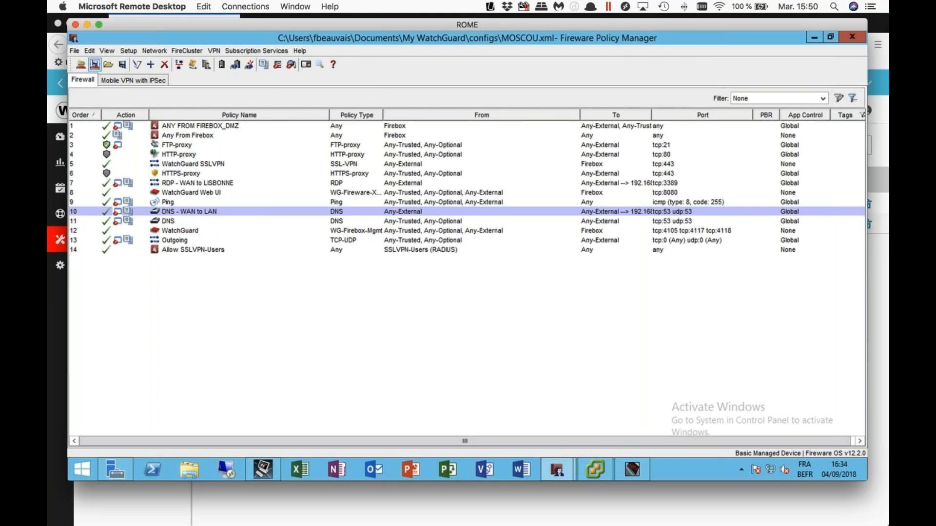
left_click(174, 509)
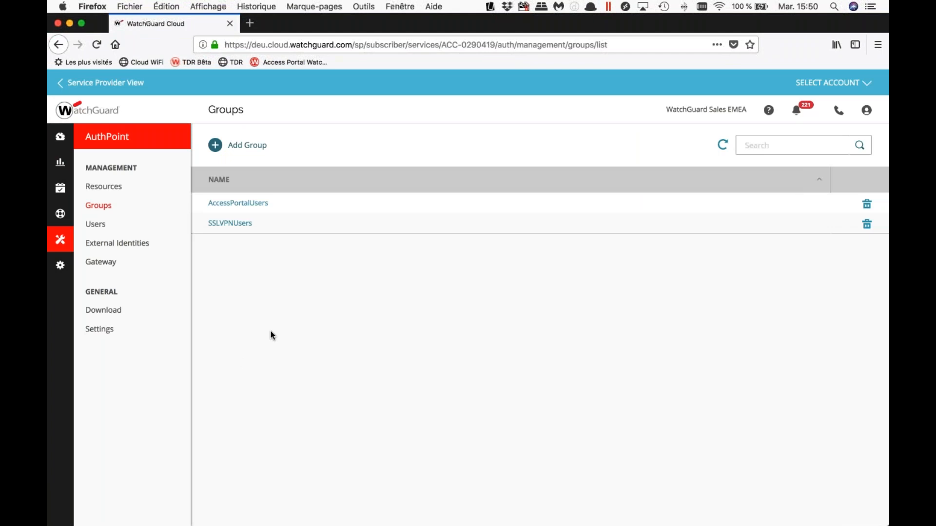
key("super+t")
type("https://")
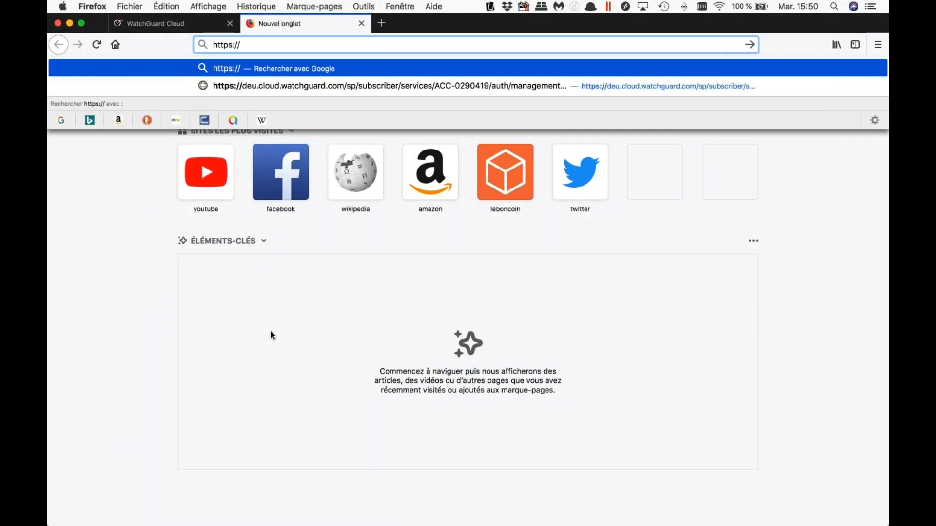
type("10.1.1.")
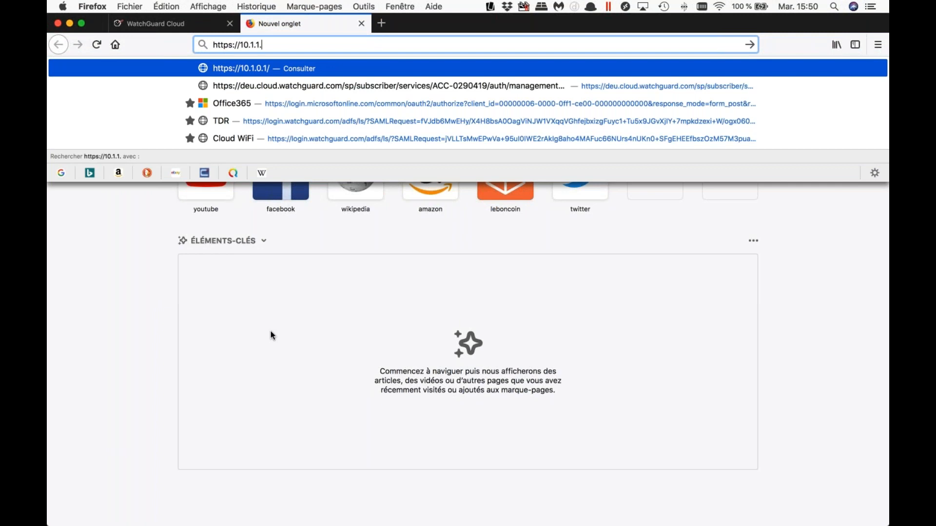
type("215")
key("Return")
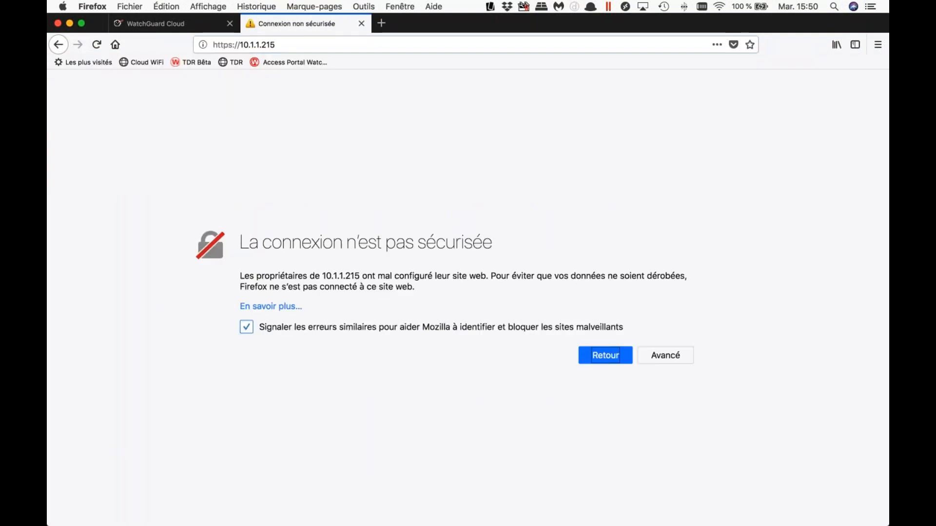
left_click(685, 361)
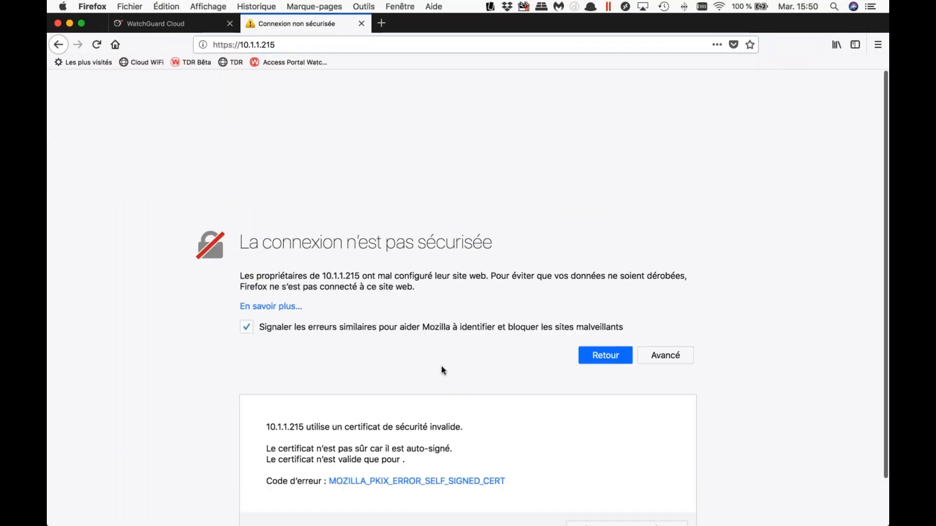
left_click(619, 479)
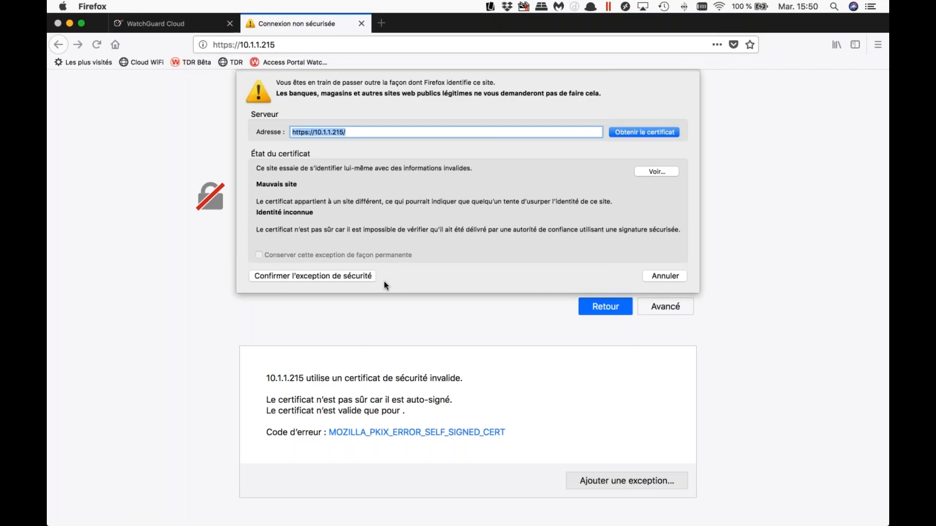
left_click(352, 276)
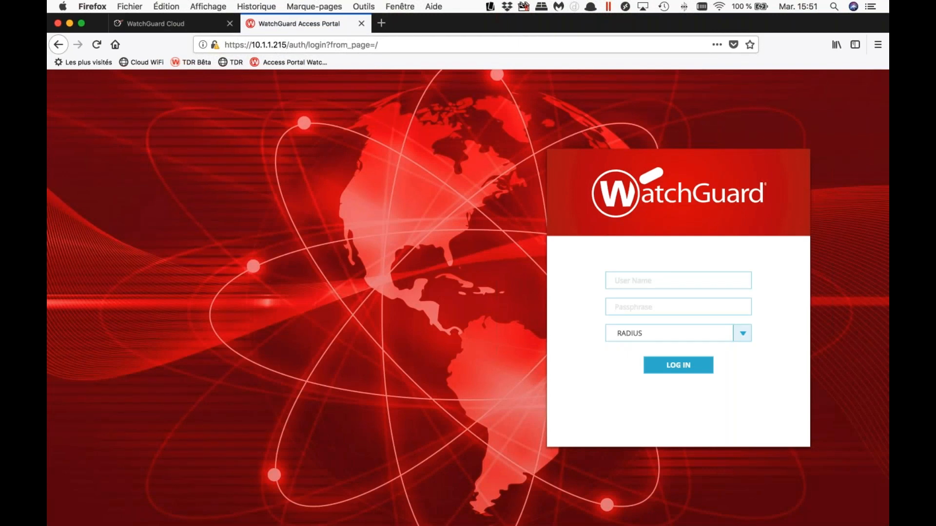
Sign in to the Access Portal with the test user's name and passphrase, approving the AuthPoint push on the phone
key("ctrl+Up")
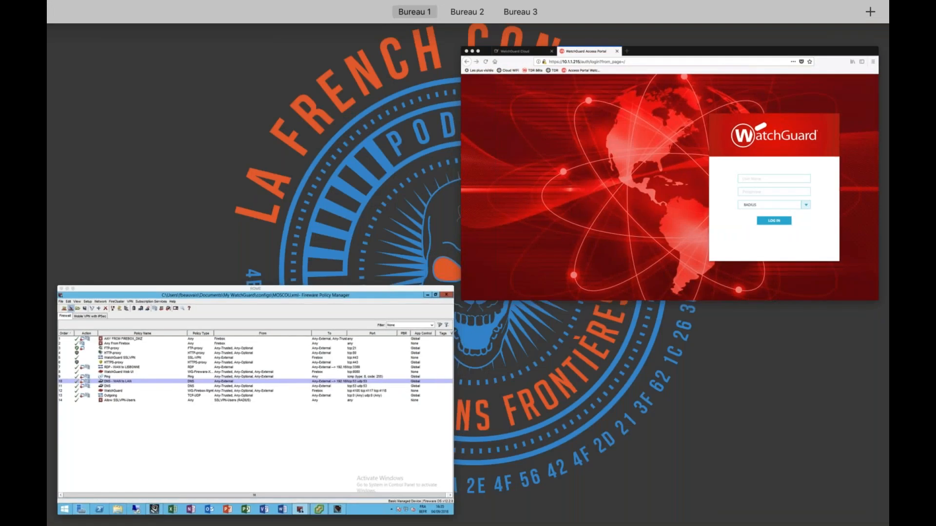
key("ctrl+Up")
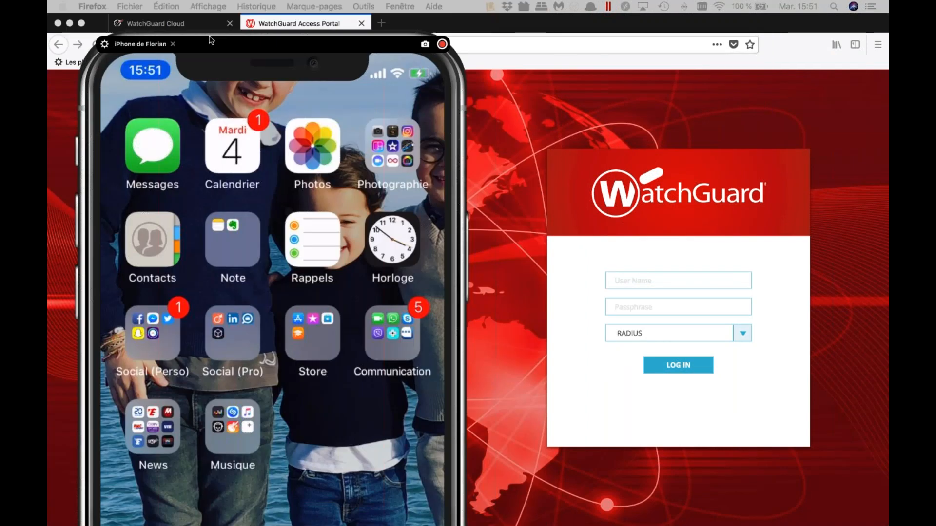
left_click_drag(209, 36, 178, 20)
left_click(699, 282)
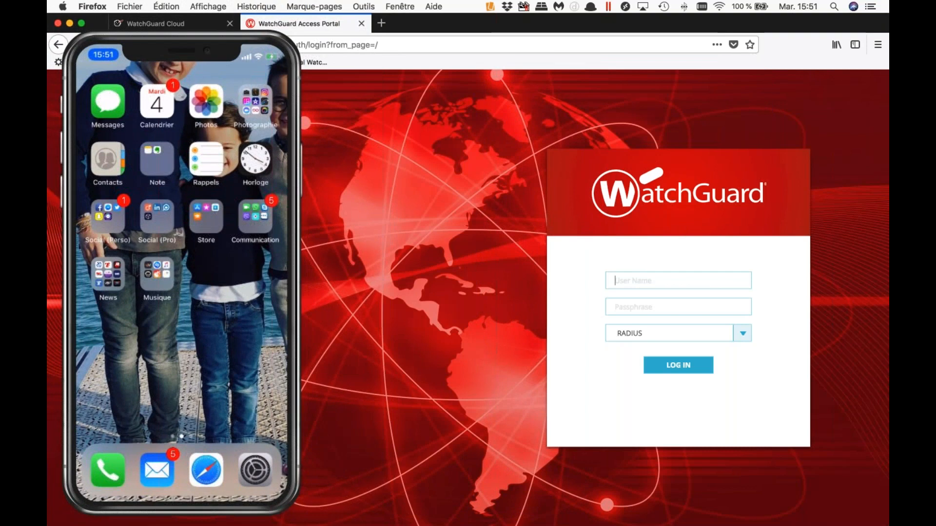
type("demo")
key("Tab")
key("Return")
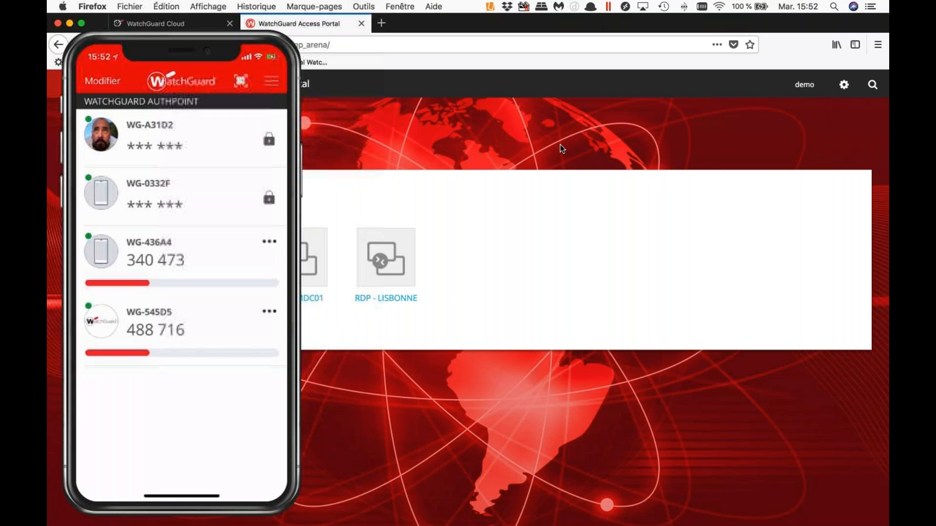
mouse_move(250, 59)
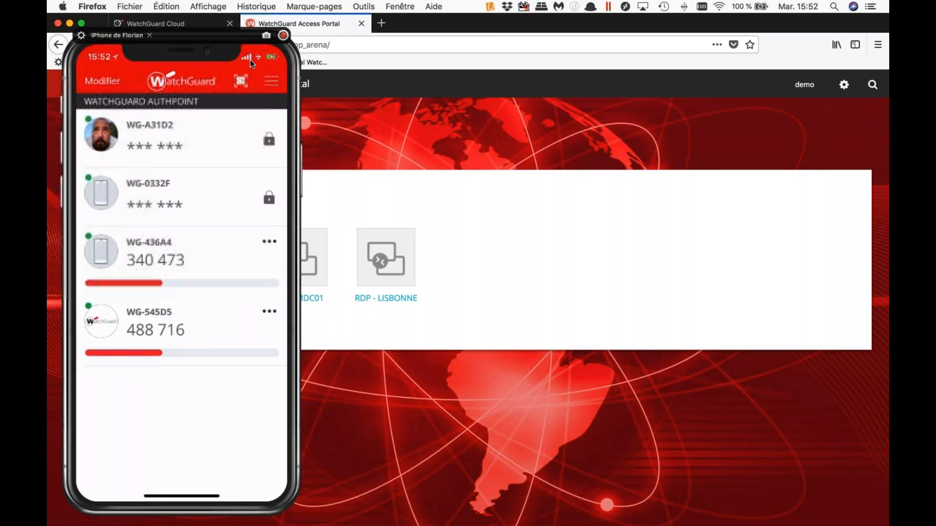
left_click(209, 37)
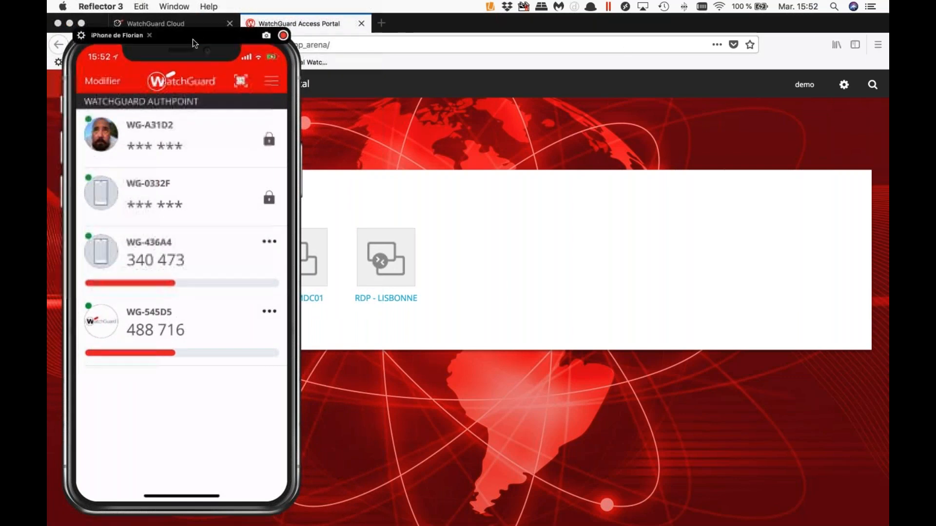
Launch the RDP - LISBONNE application from the Access Portal's application list
left_click_drag(203, 36, 750, 36)
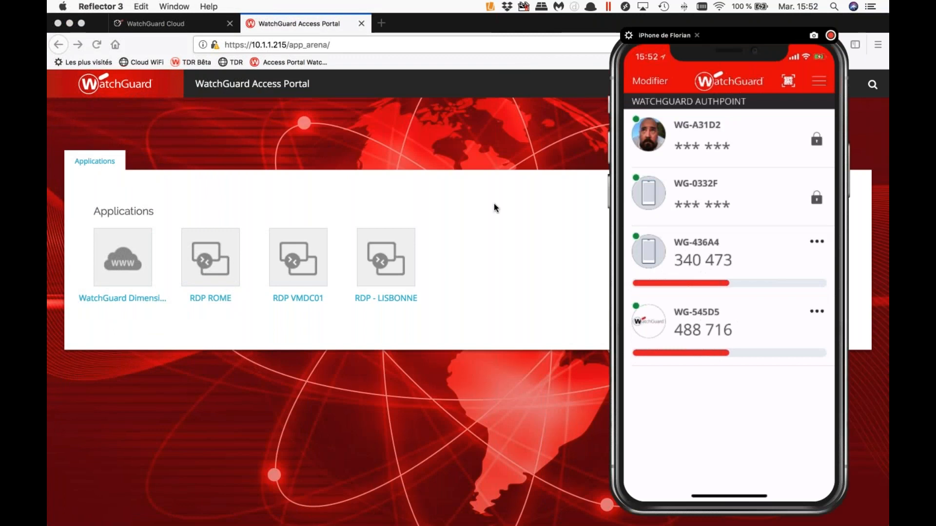
left_click(388, 250)
left_click(388, 250)
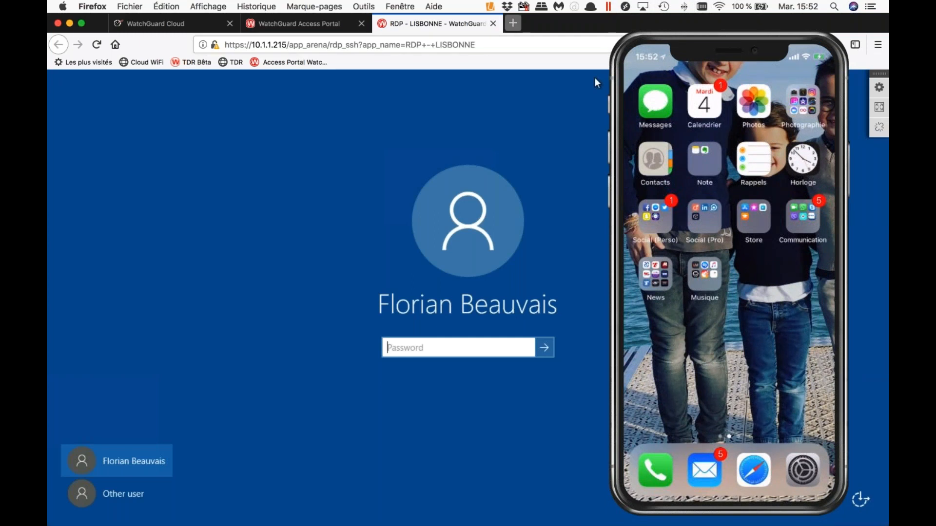
key("super+t")
type("https://")
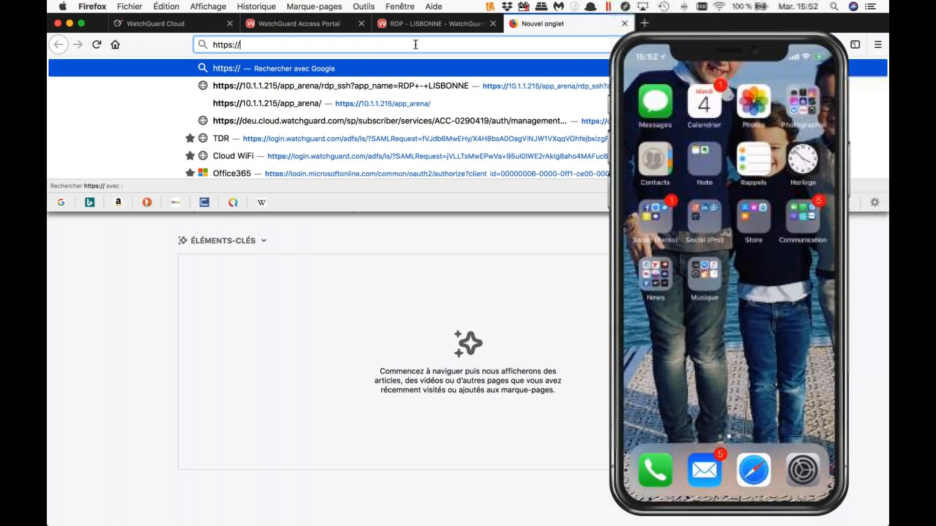
type("10.1.1")
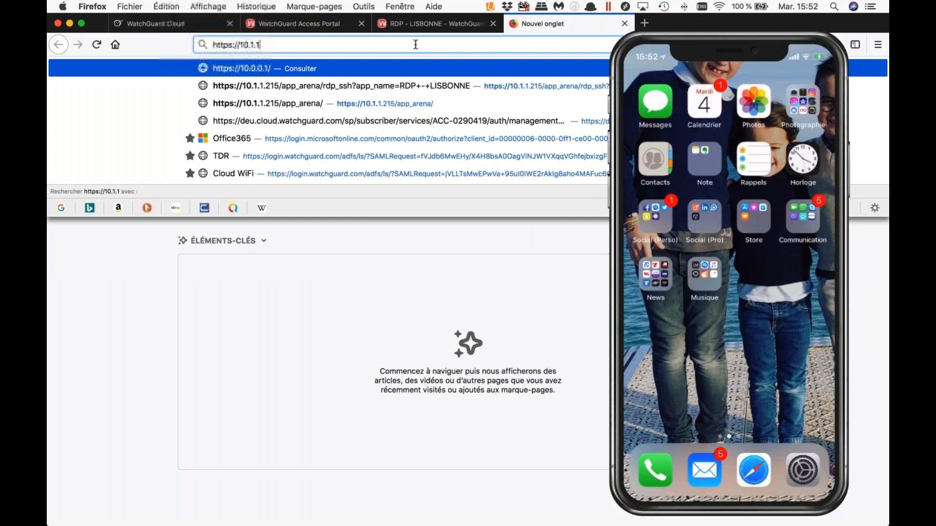
type(".215/ss")
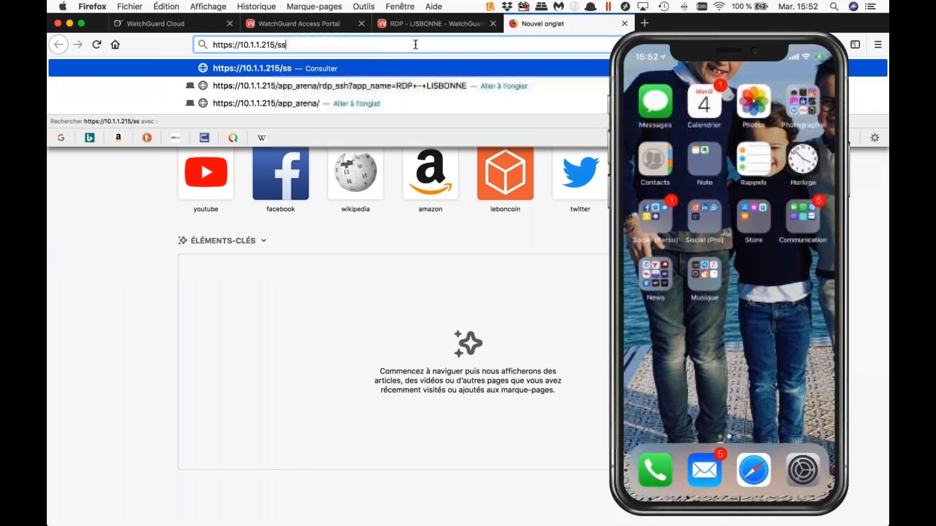
type("lvpn.html")
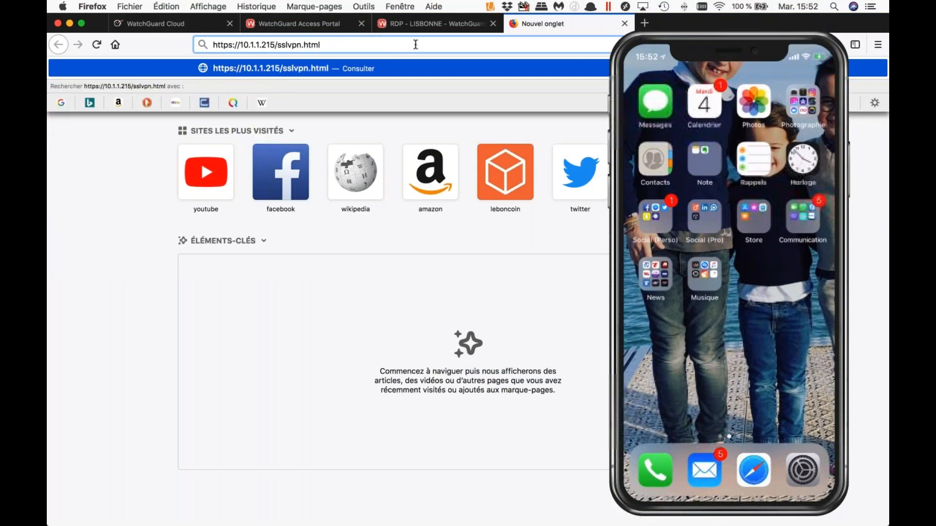
key("Return")
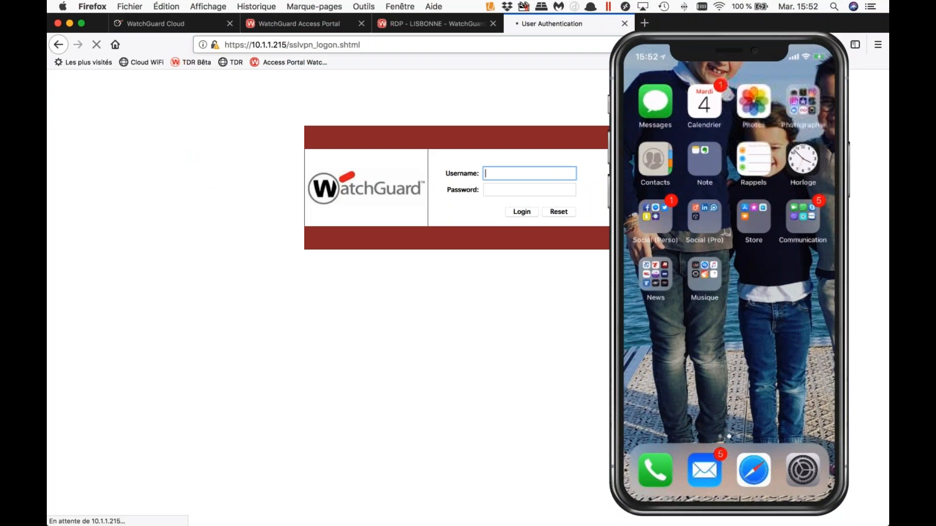
left_click(731, 34)
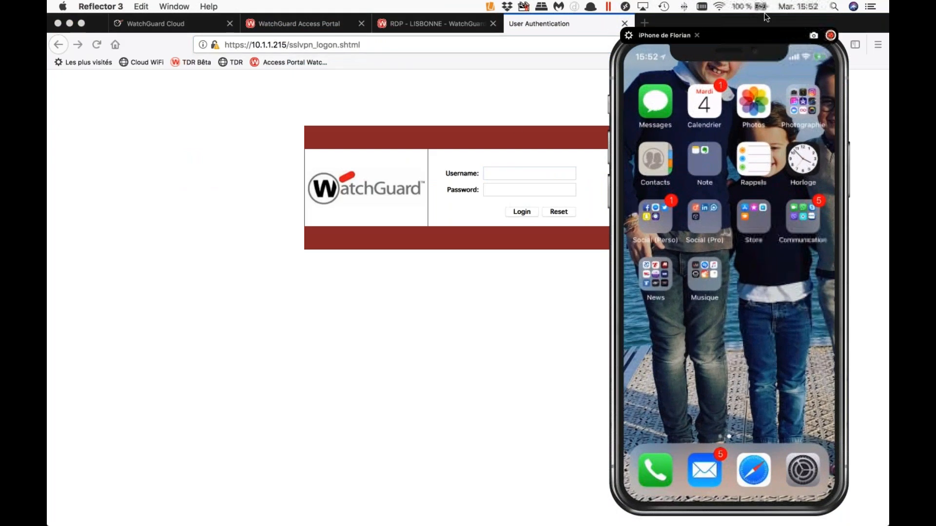
left_click_drag(759, 31, 790, 30)
Sign in with the test user's credentials, approve AuthPoint on the phone, and hide the phone mirror
left_click(512, 174)
type("demo")
key("Tab")
type("•••••")
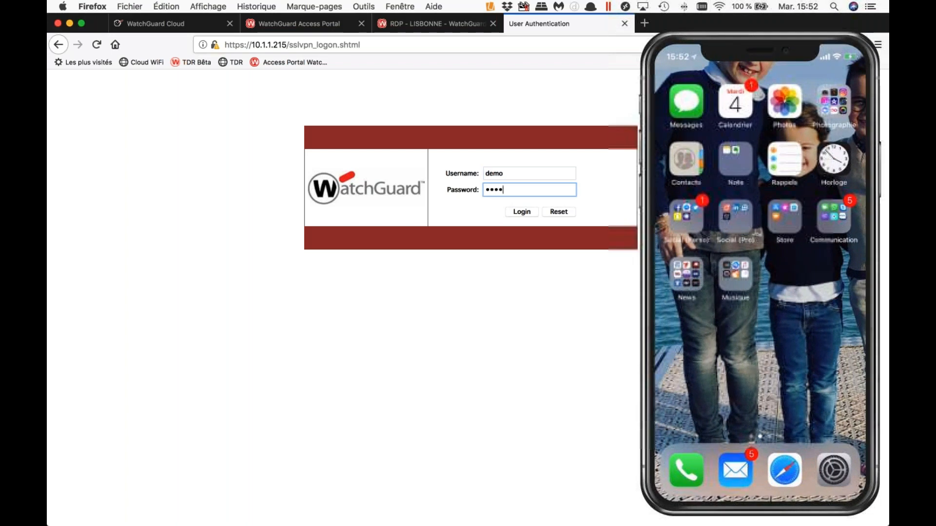
type("••••••")
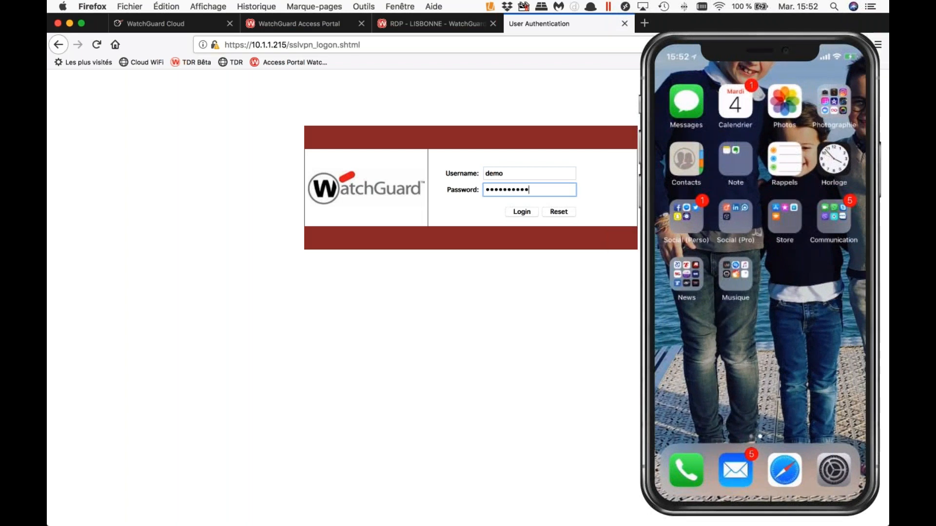
key("Return")
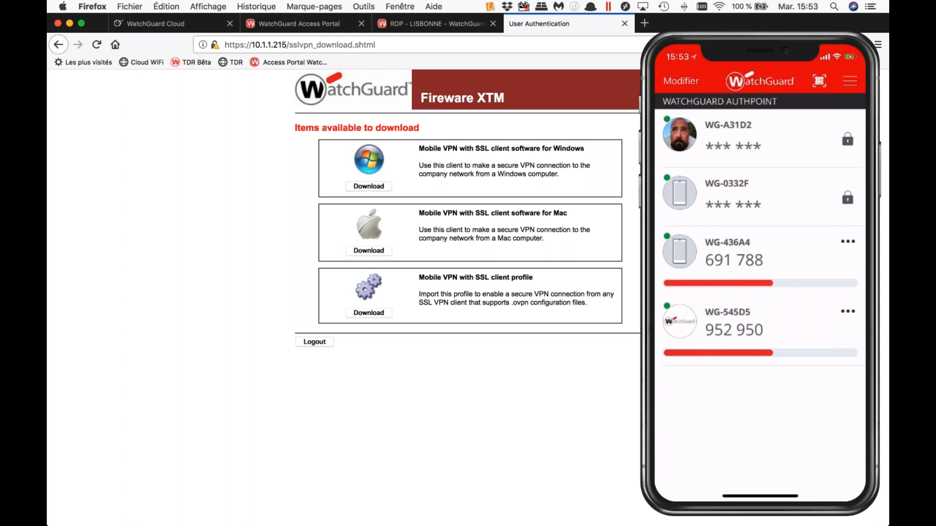
left_click(744, 40)
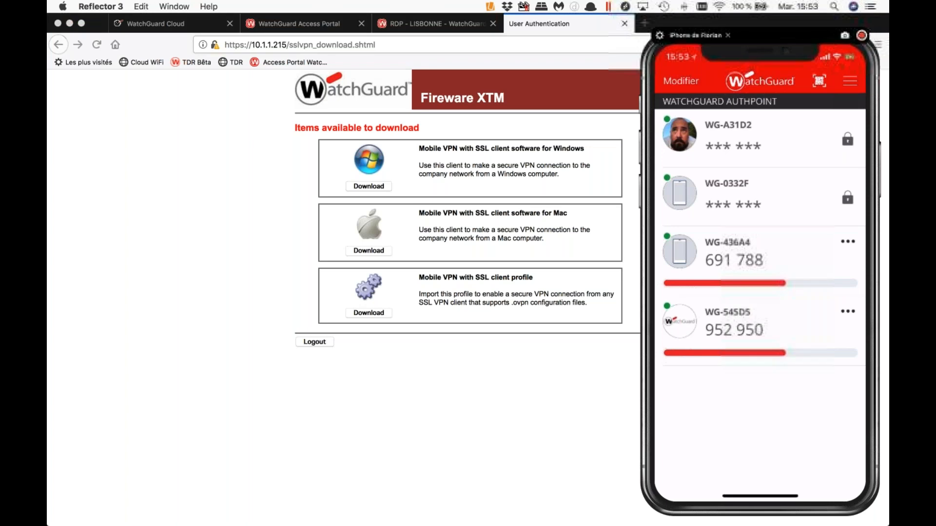
left_click(749, 36)
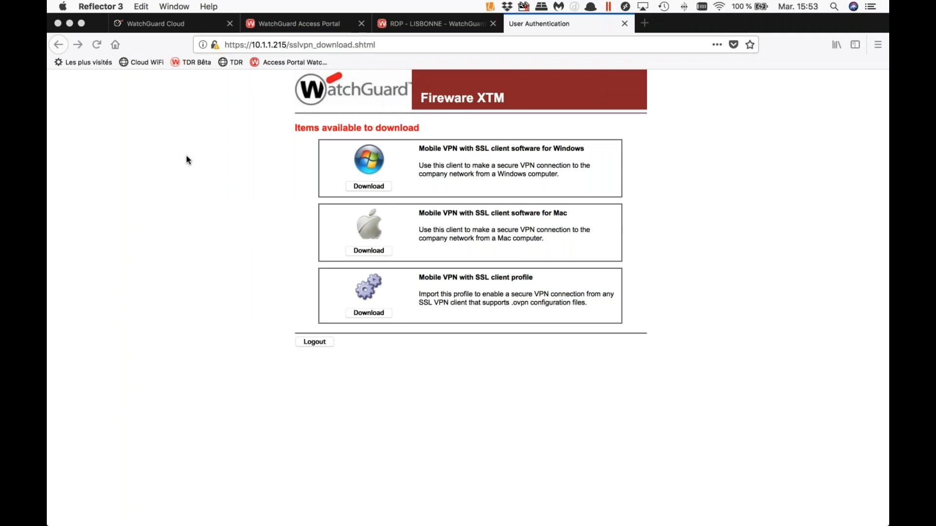
left_click(177, 19)
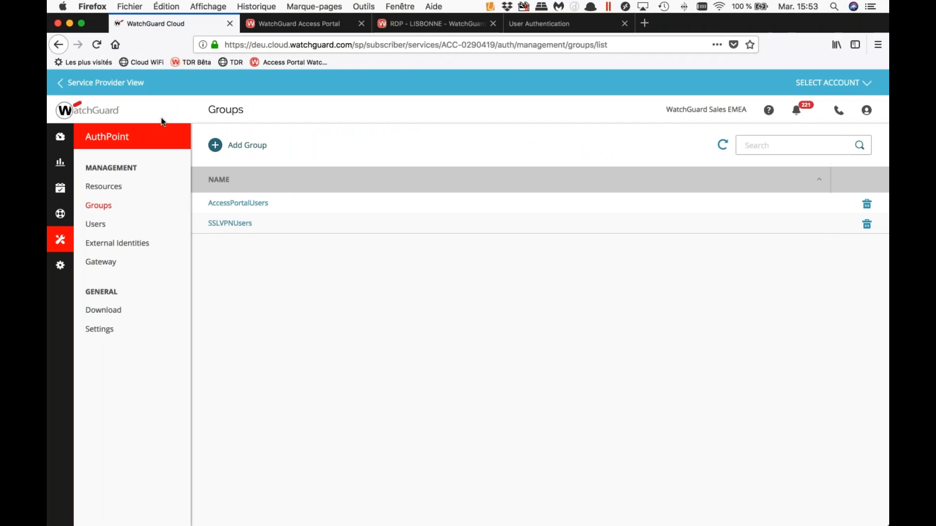
Inspect the AuthPoint resource types and the LogonApp_Desk_Win7 resource's support message
left_click(103, 186)
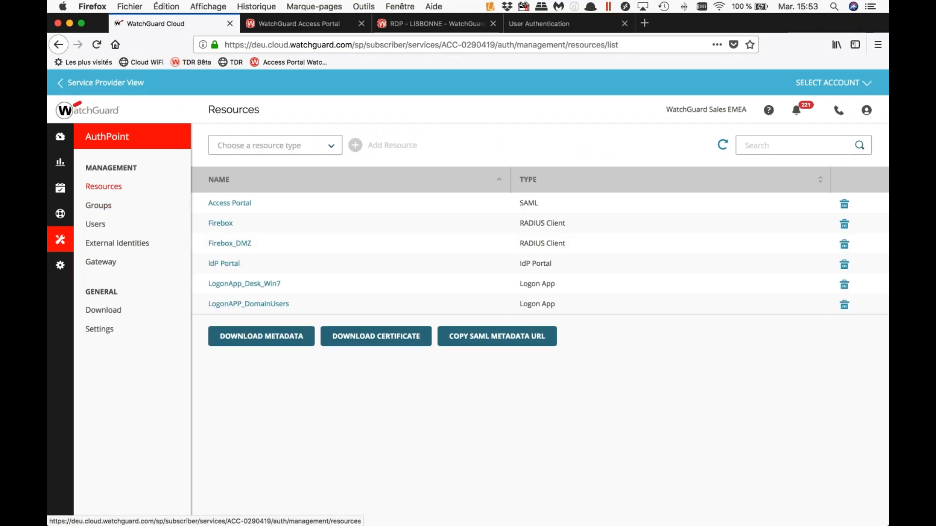
left_click(299, 146)
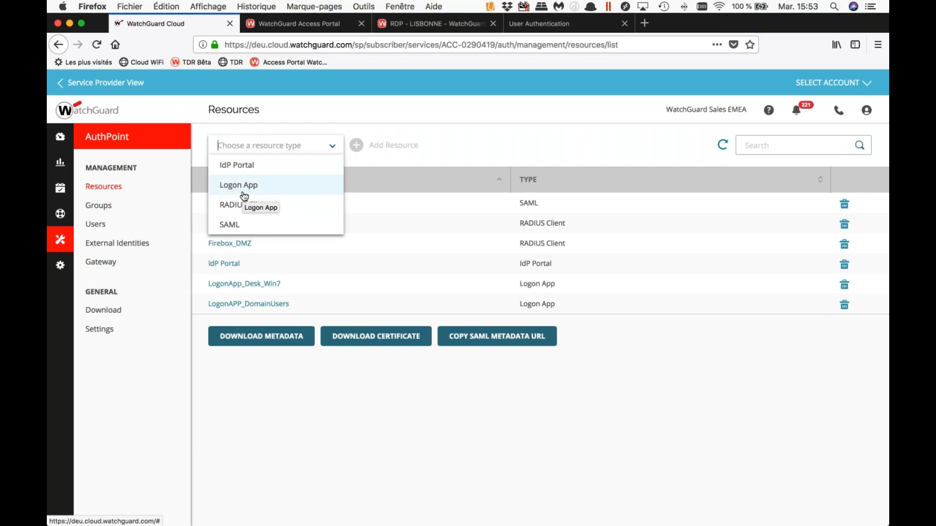
left_click(512, 142)
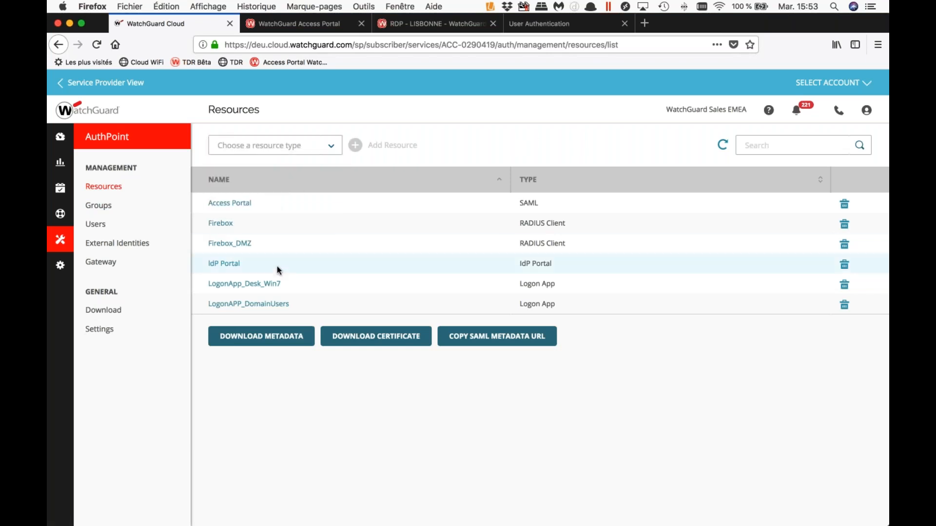
left_click(241, 284)
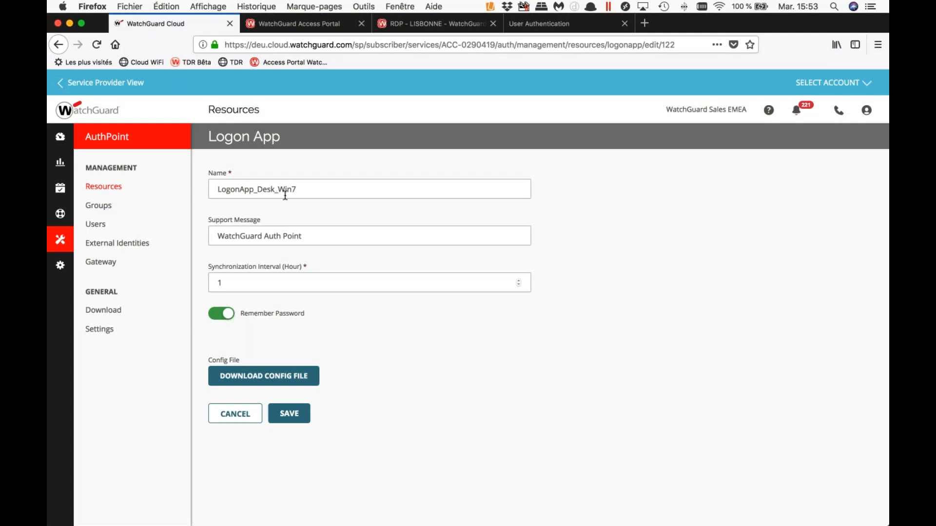
triple_click(285, 236)
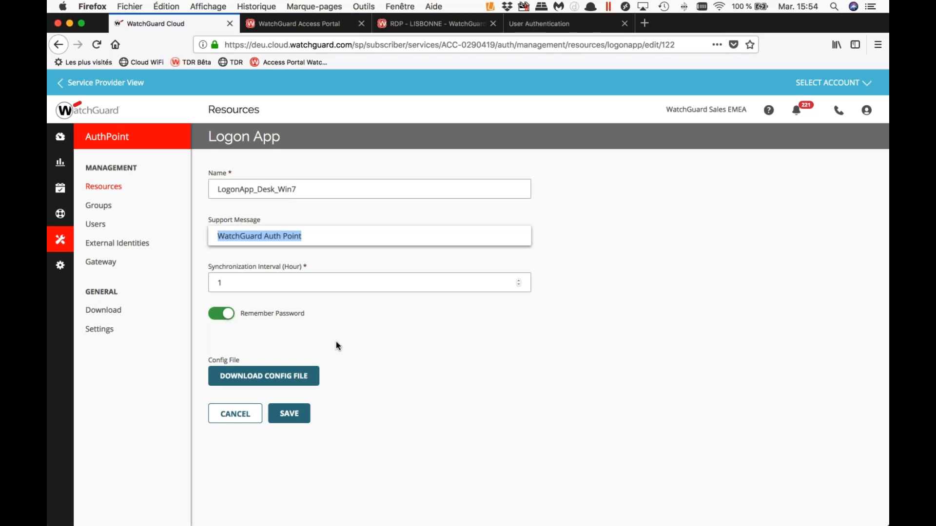
Review the SSLVPNUsers group, then open the Download page with the Windows Logon App installers
left_click(98, 206)
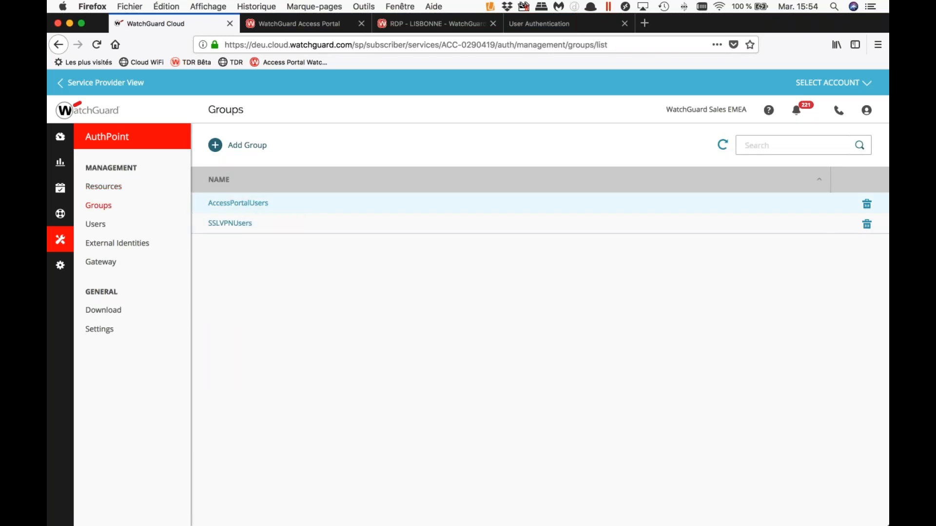
left_click(229, 223)
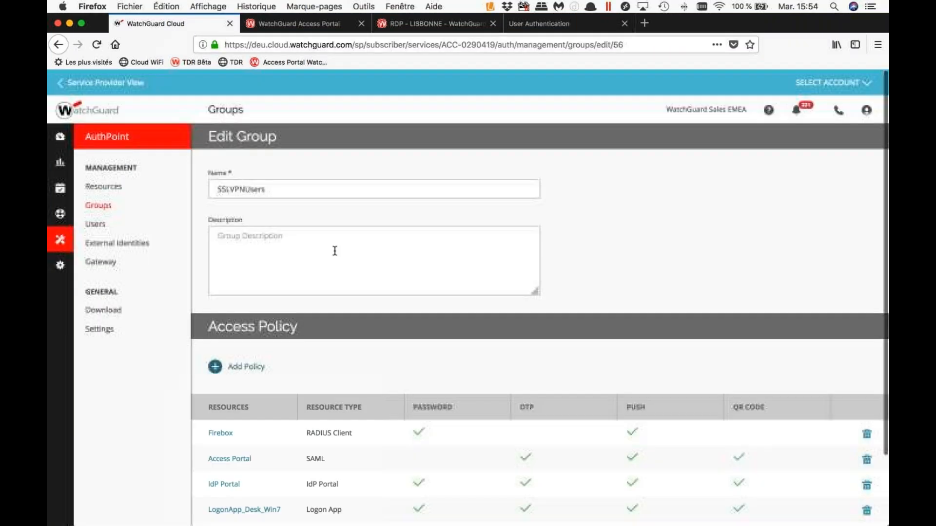
scroll(374, 259, "down", 3)
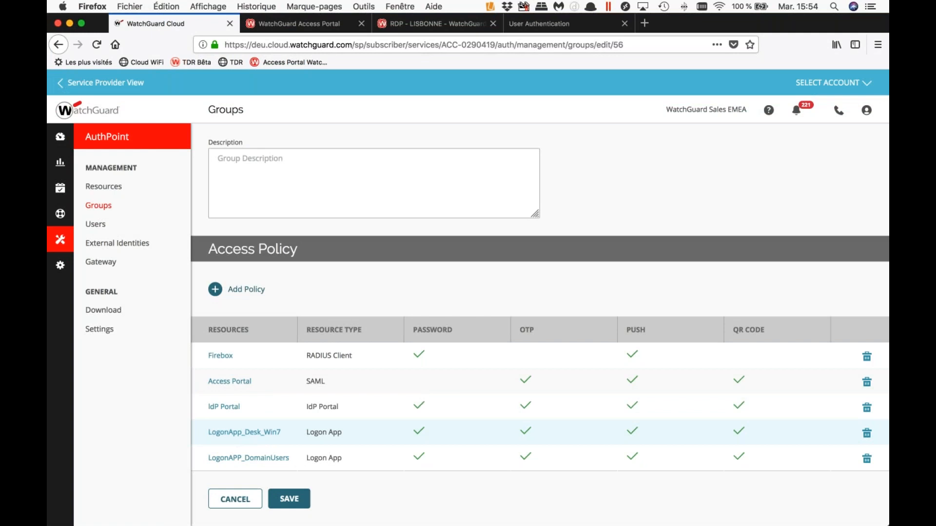
left_click(115, 310)
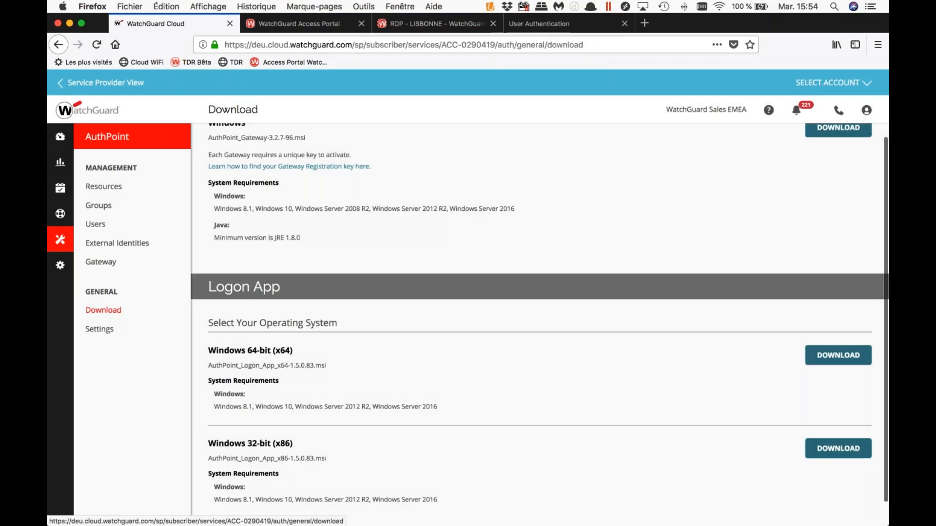
scroll(540, 324, "down", 1)
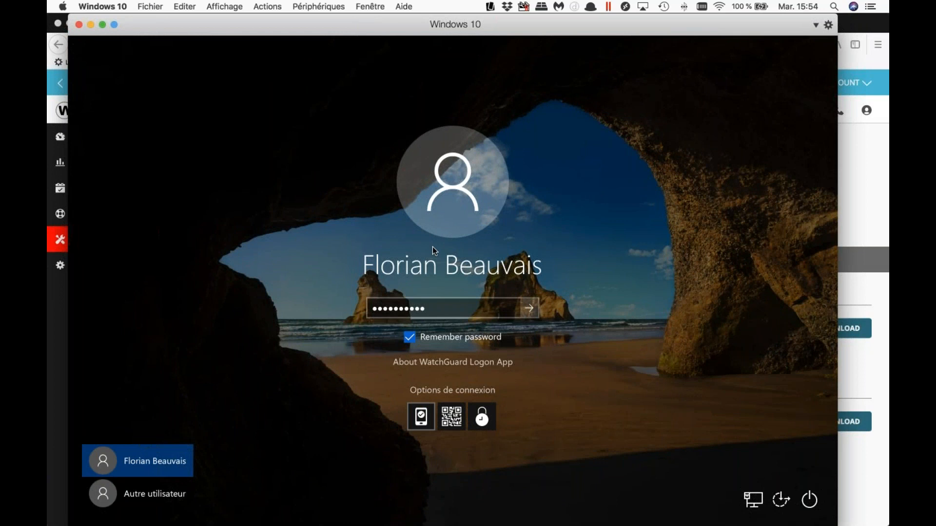
View the Logon App's About box, then switch the Windows sign-in from QR code to one-time password
left_click(453, 362)
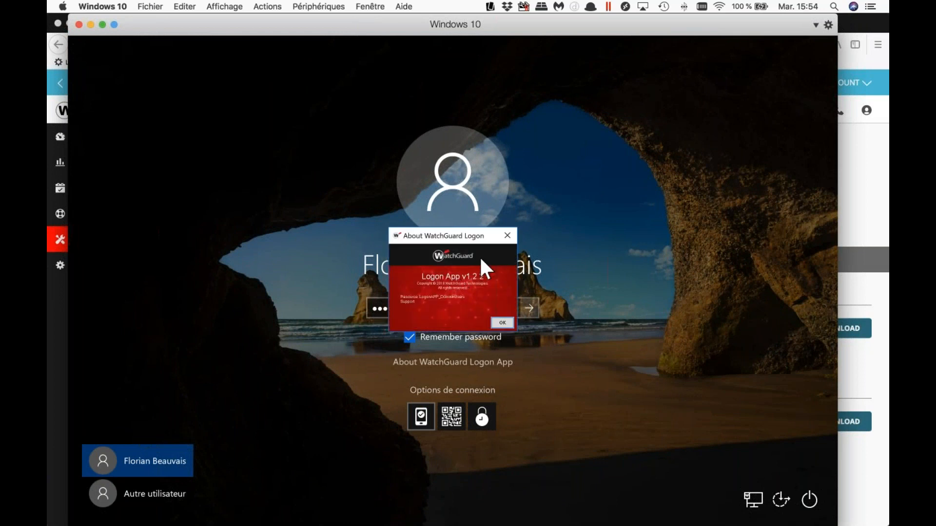
left_click(502, 323)
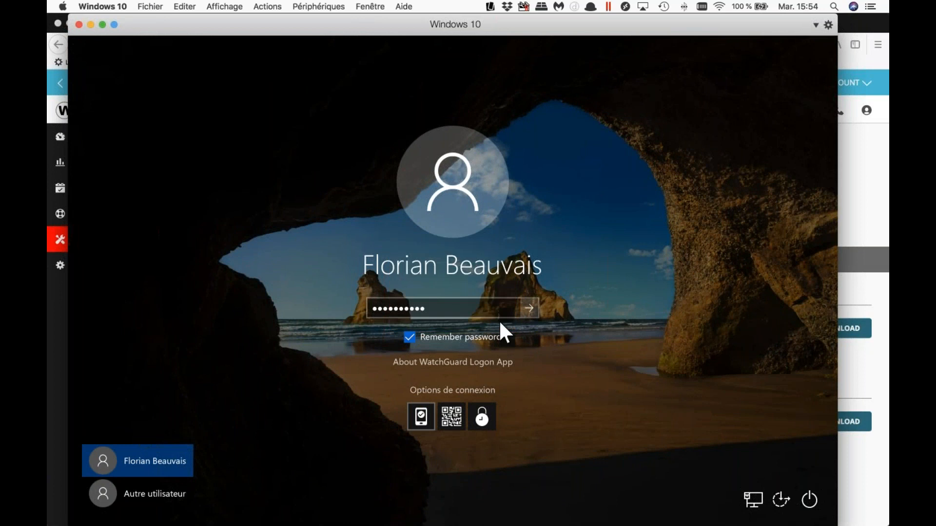
left_click(452, 420)
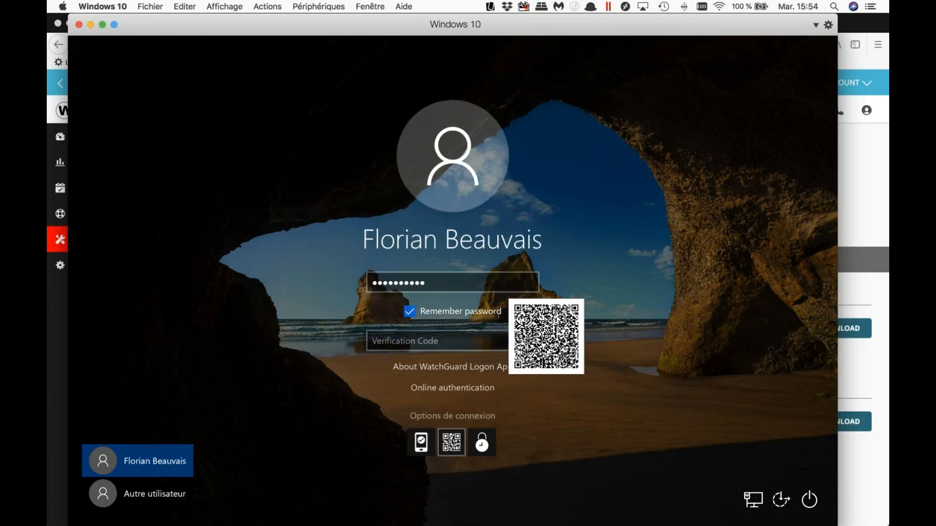
left_click(479, 439)
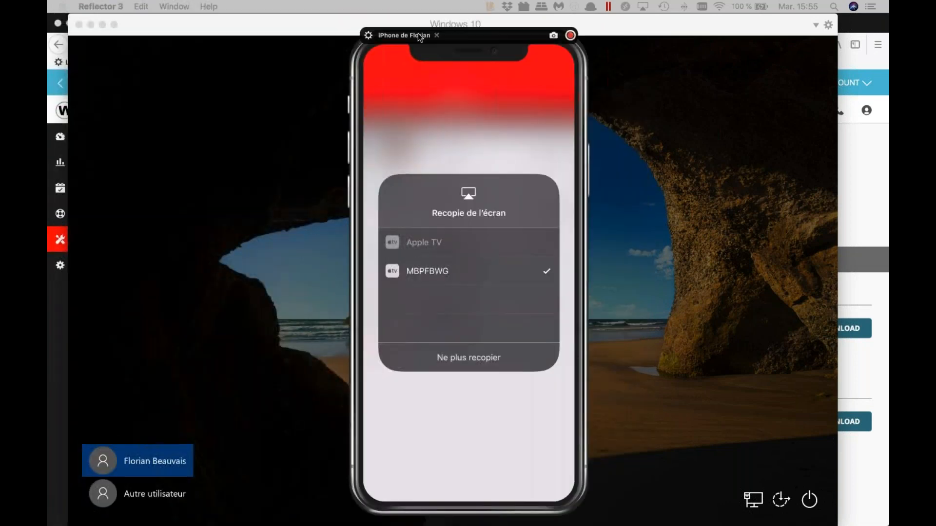
Enter the one-time password from the mirrored AuthPoint phone app at the Windows 10 logon and sign in
left_click_drag(477, 37, 715, 49)
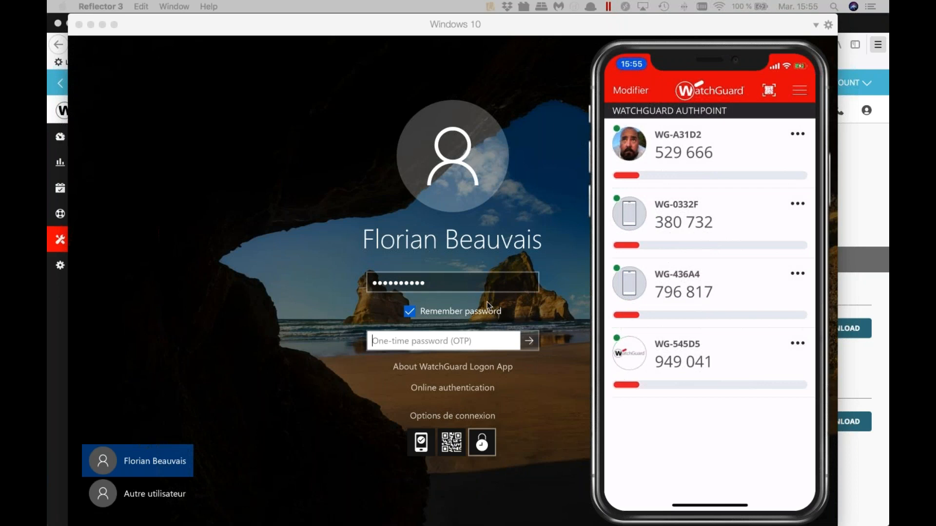
left_click(445, 344)
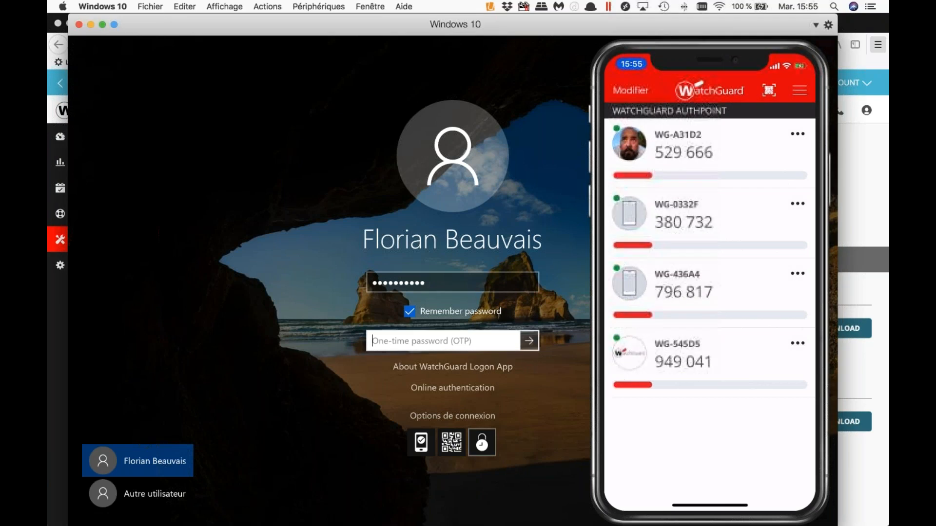
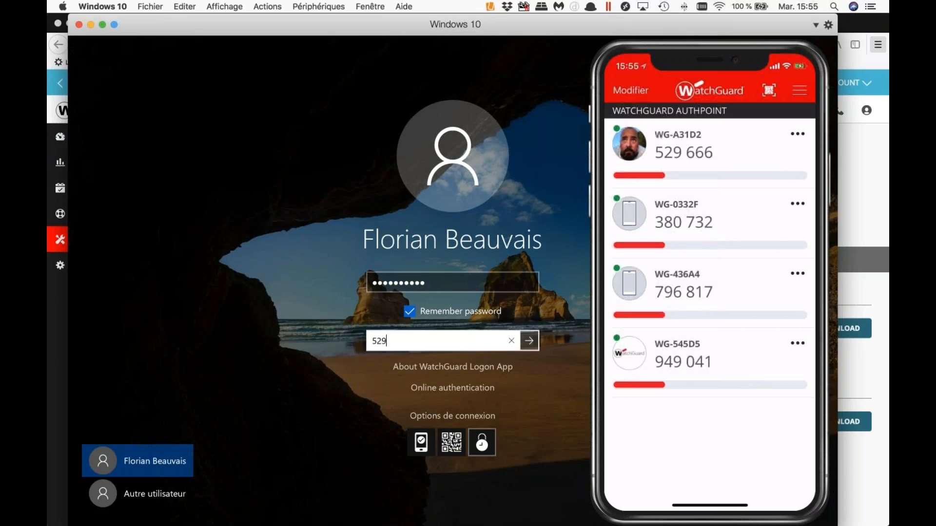
left_click(529, 340)
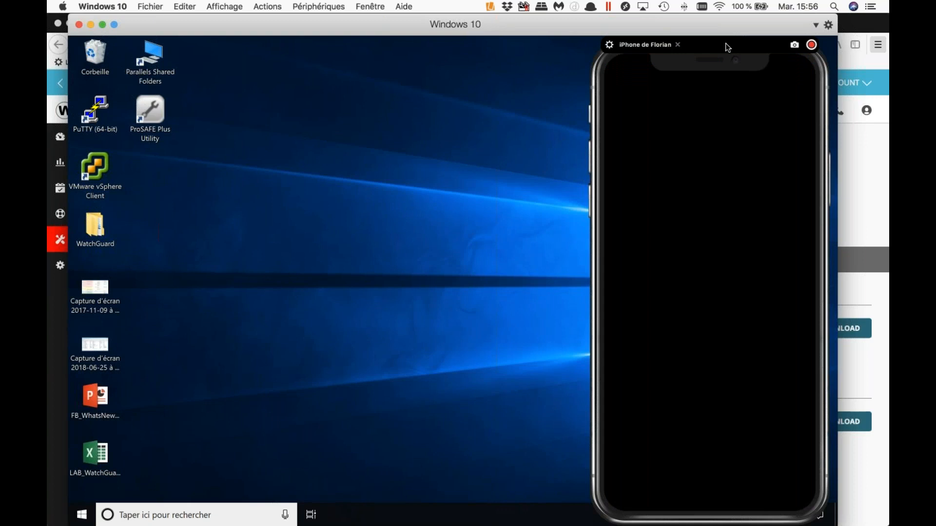
left_click(727, 47)
Move the mirrored iPhone window aside and bring the Windows 10 desktop to the front
left_click_drag(717, 44, 681, 52)
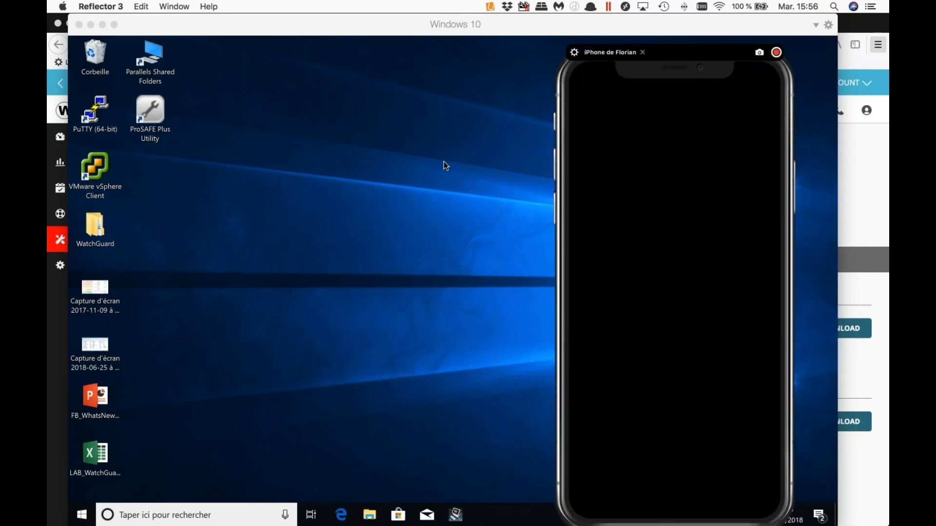
left_click(95, 173)
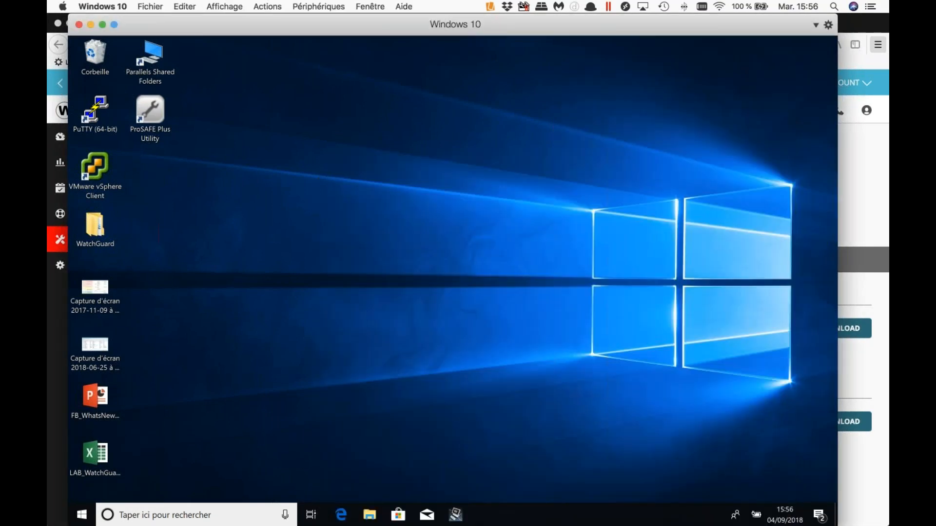